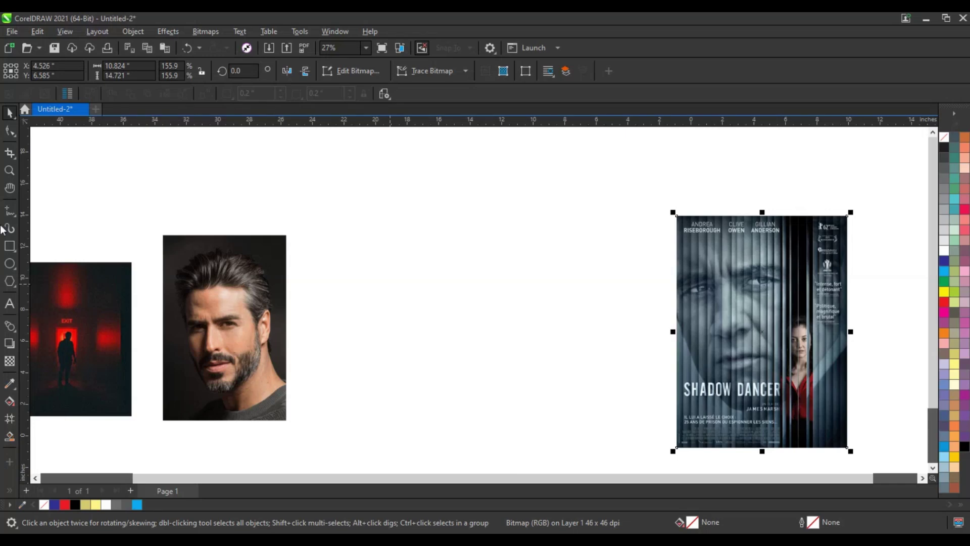
# Zoom in on the poster area and draw a large rectangle to its left.
pyautogui.click(5, 172)
pyautogui.scroll(-1, 457, 260)
pyautogui.moveTo(322, 208); pyautogui.dragTo(819, 440)
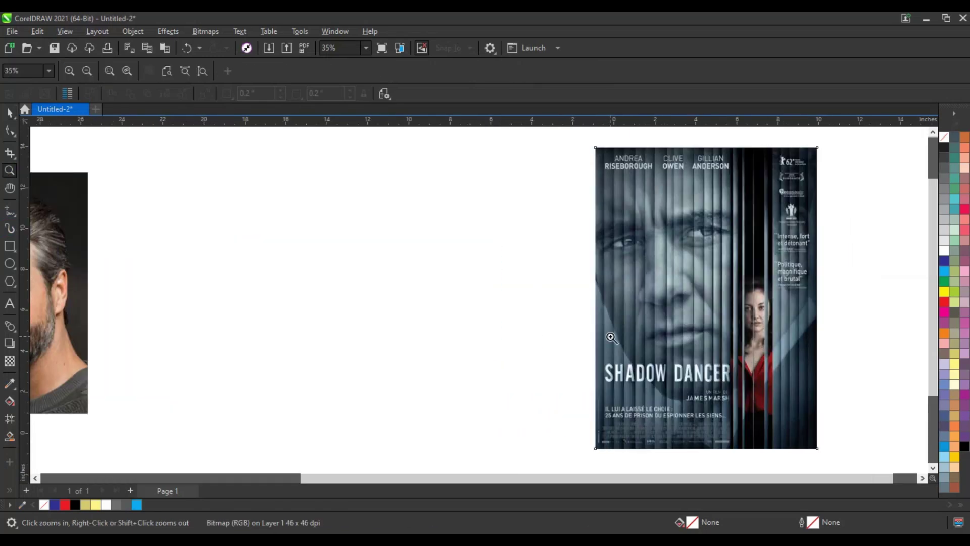
pyautogui.click(10, 246)
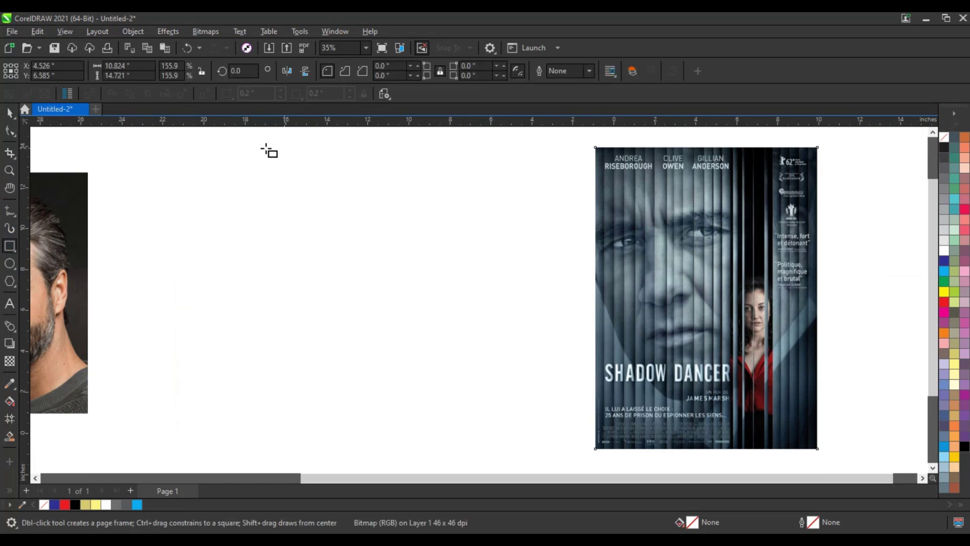
pyautogui.moveTo(250, 147); pyautogui.dragTo(520, 432)
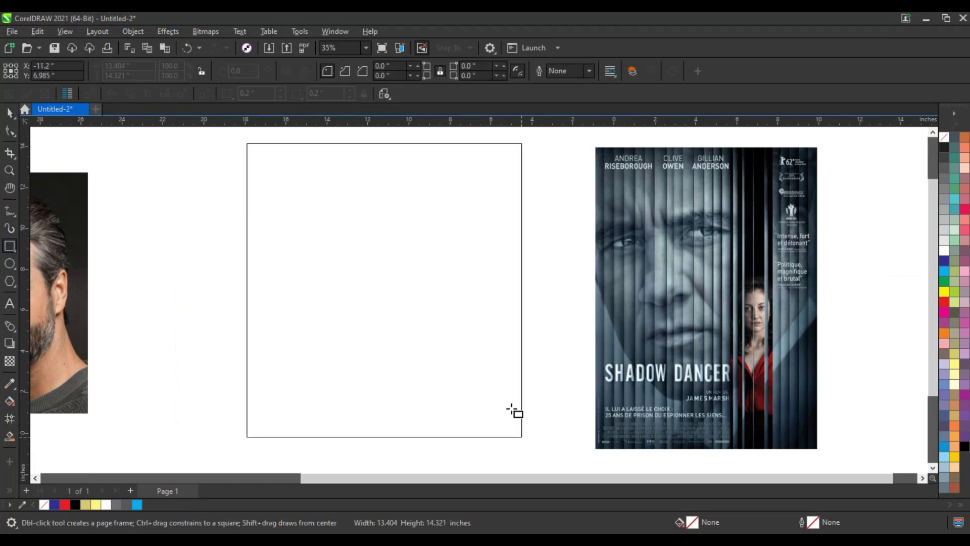
# Make the rectangle taller and narrower, fill it solid black, and scale it up slightly.
pyautogui.scroll(-1, 360, 288)
pyautogui.click(11, 116)
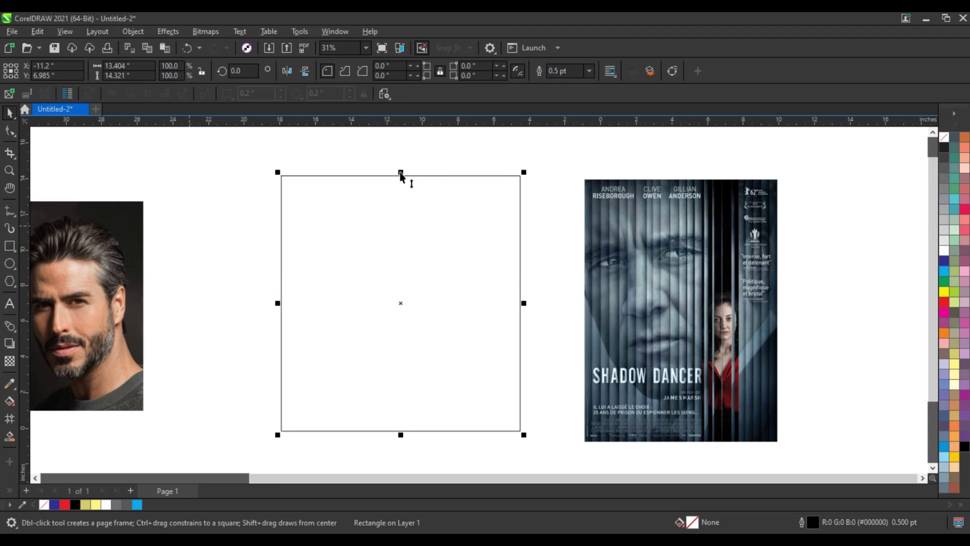
pyautogui.moveTo(401, 173); pyautogui.dragTo(409, 172)
pyautogui.moveTo(277, 303); pyautogui.dragTo(288, 306)
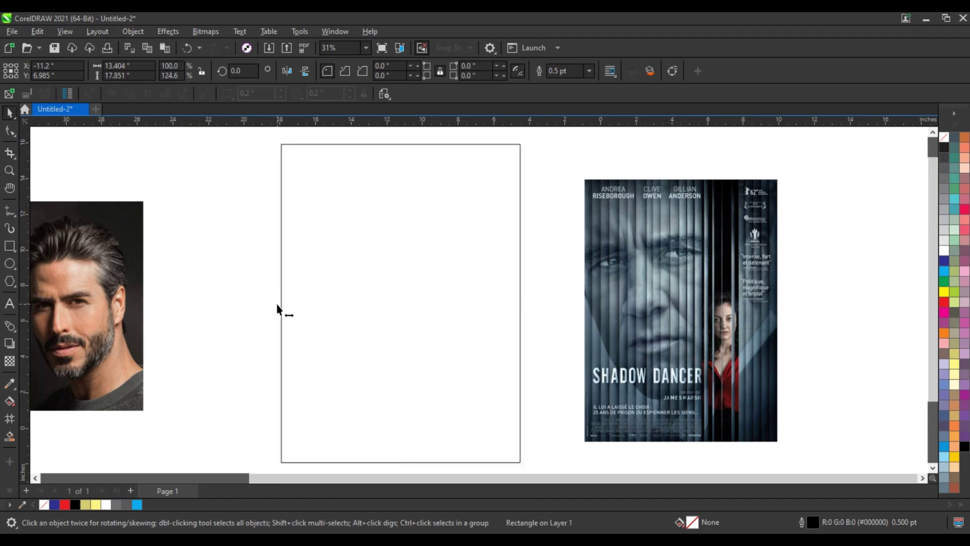
pyautogui.click(964, 445)
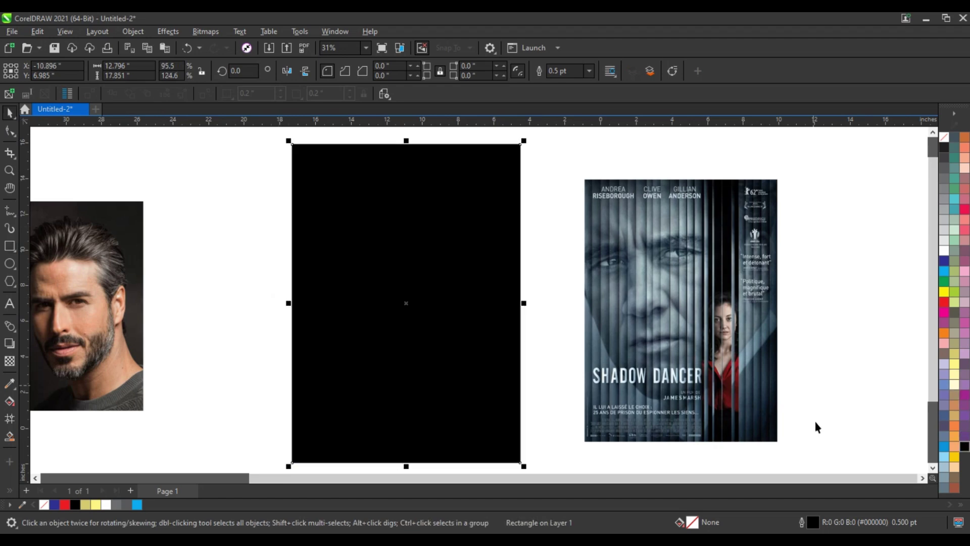
pyautogui.scroll(-1, 456, 338)
pyautogui.moveTo(520, 168); pyautogui.dragTo(538, 173)
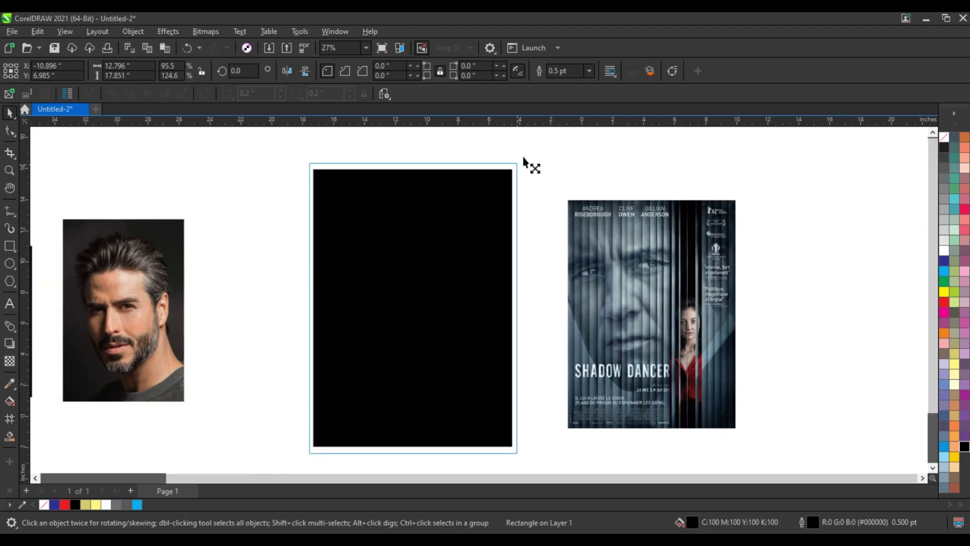
pyautogui.click(538, 175)
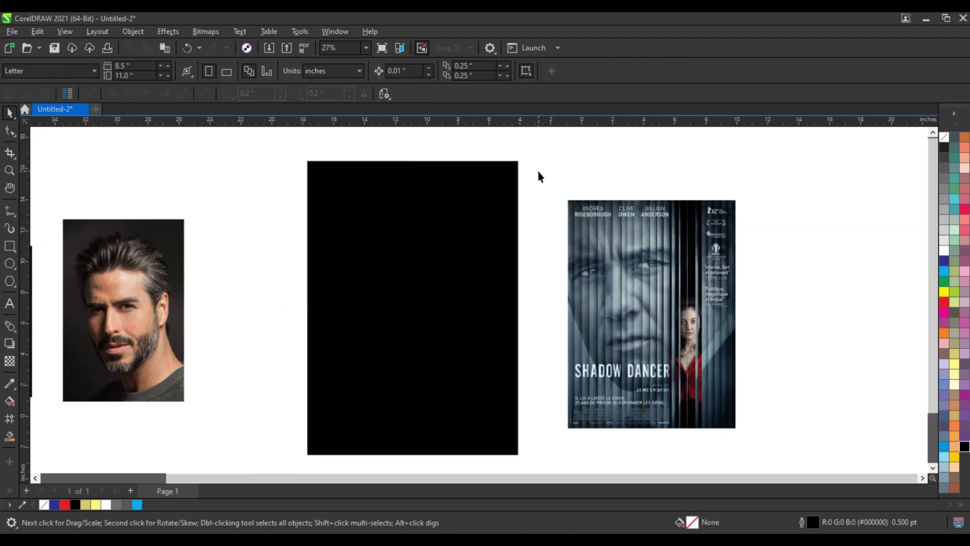
# Draw a thin, tall red bar at the black rectangle's left edge.
pyautogui.click(107, 323)
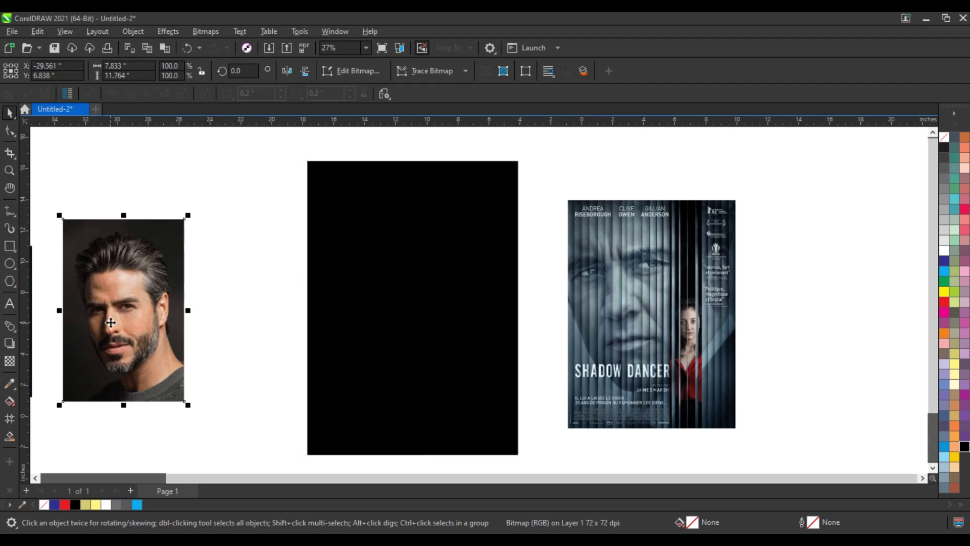
pyautogui.click(234, 347)
pyautogui.click(10, 245)
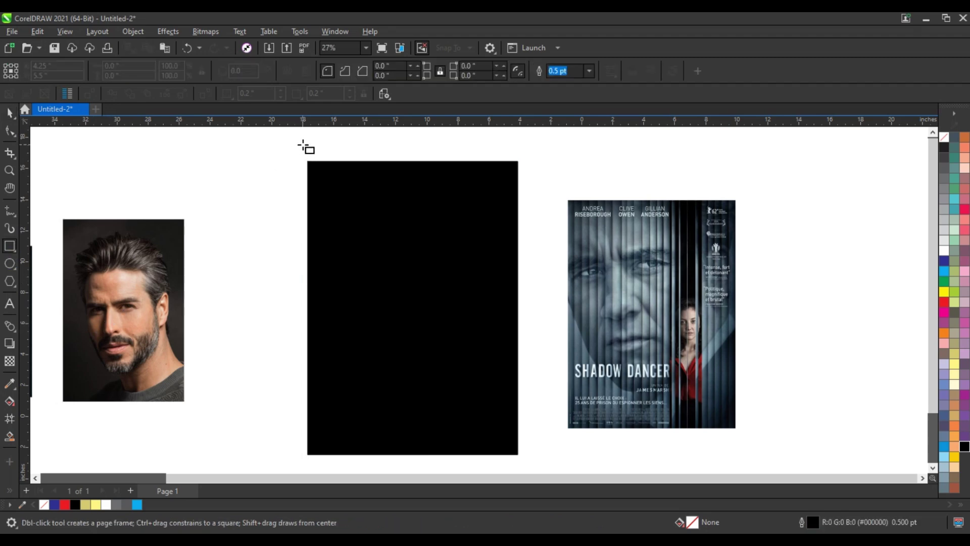
pyautogui.moveTo(302, 148); pyautogui.dragTo(314, 462)
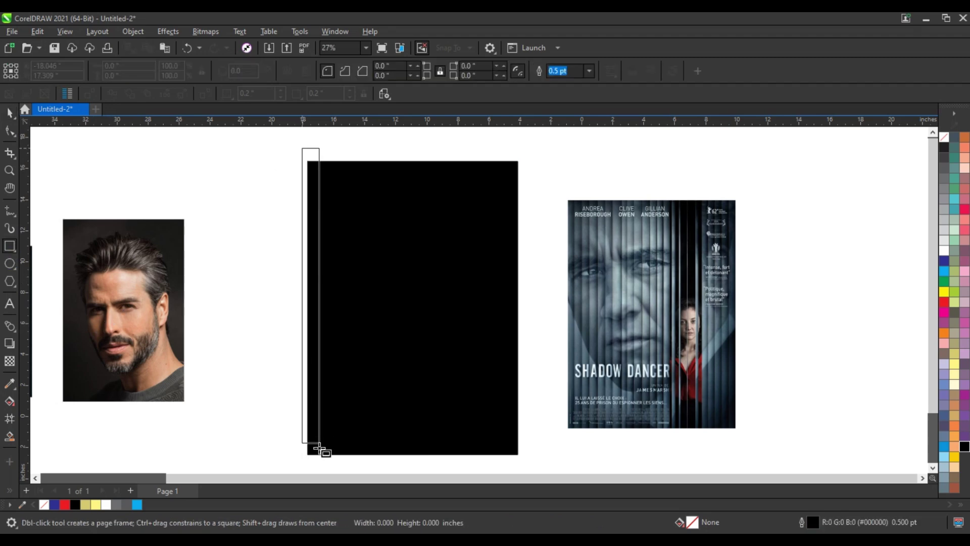
pyautogui.press('space')
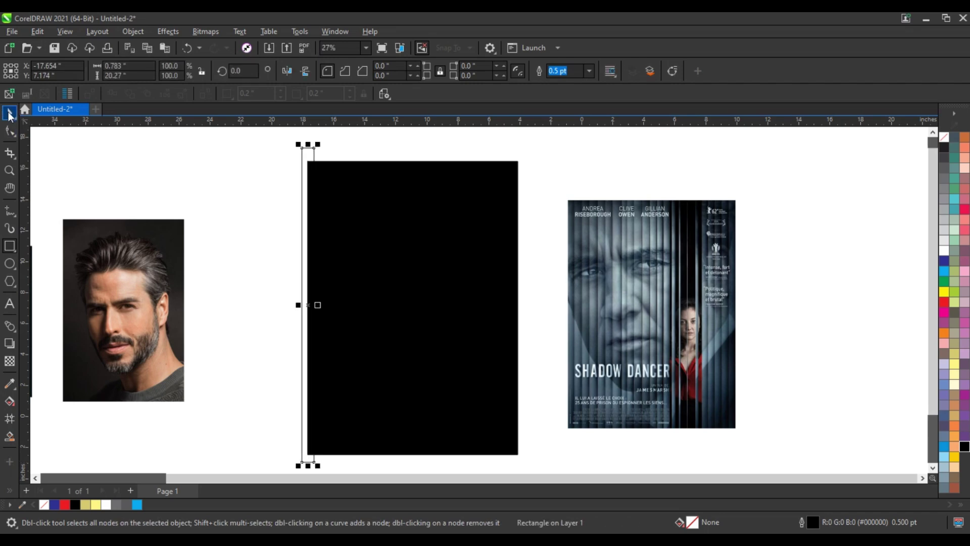
pyautogui.click(943, 305)
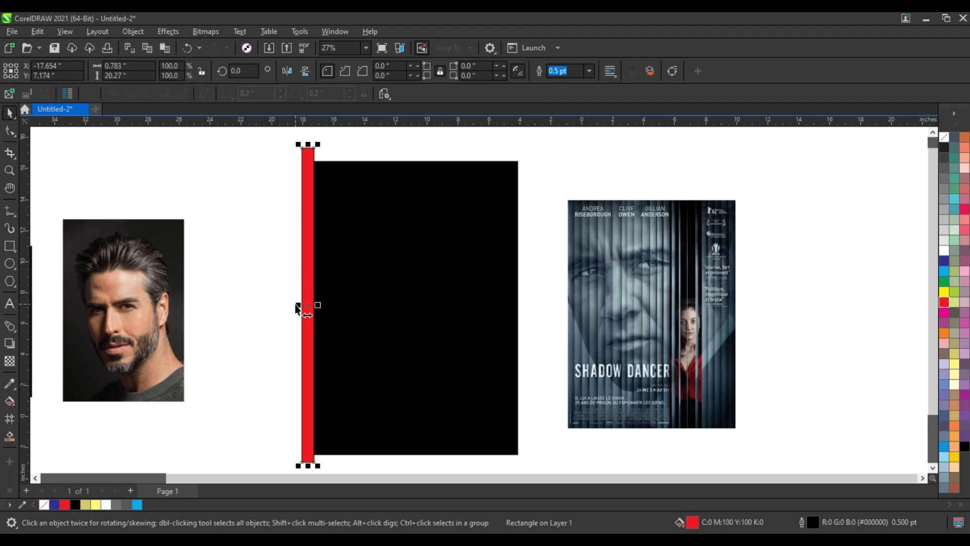
# Duplicate the bar side by side with Ctrl+R until 19 bars exist, then select them all.
pyautogui.moveTo(307, 305); pyautogui.dragTo(327, 305)
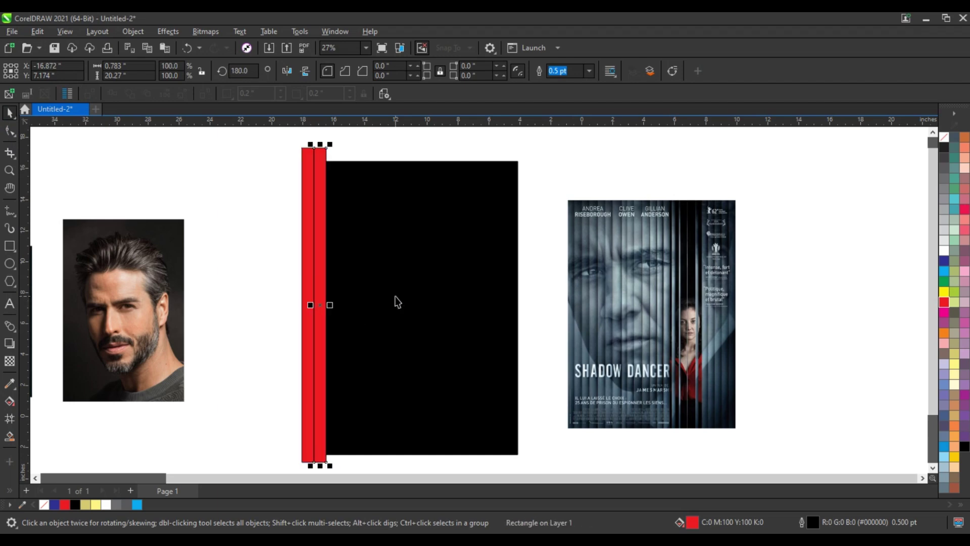
pyautogui.hotkey('ctrl', 'r')
pyautogui.hotkey('ctrl', 'r')
pyautogui.hotkey('ctrl', 'r')
pyautogui.hotkey('ctrl', 'r')
pyautogui.hotkey('ctrl', 'r')
pyautogui.hotkey('ctrl', 'r')
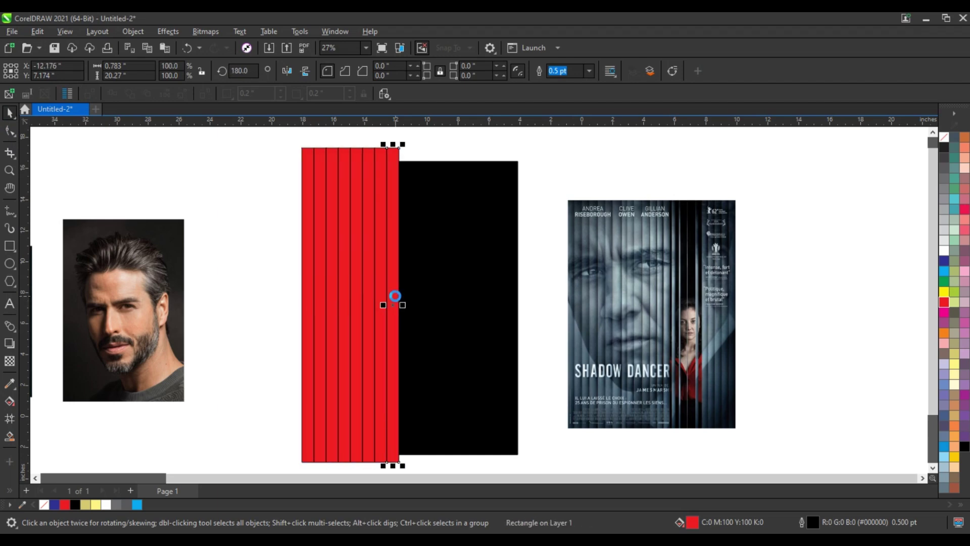
pyautogui.hotkey('ctrl', 'r')
pyautogui.hotkey('ctrl', 'r')
pyautogui.hotkey('ctrl', 'r')
pyautogui.hotkey('ctrl', 'r')
pyautogui.hotkey('ctrl', 'r')
pyautogui.hotkey('ctrl', 'r')
pyautogui.hotkey('ctrl', 'r')
pyautogui.hotkey('ctrl', 'r')
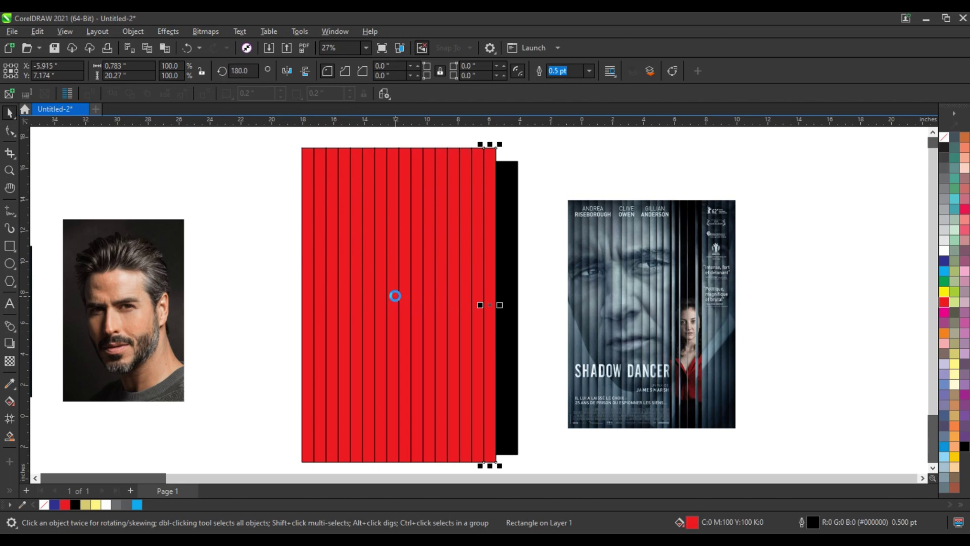
pyautogui.hotkey('ctrl', 'r')
pyautogui.hotkey('ctrl', 'r')
pyautogui.hotkey('ctrl', 'r')
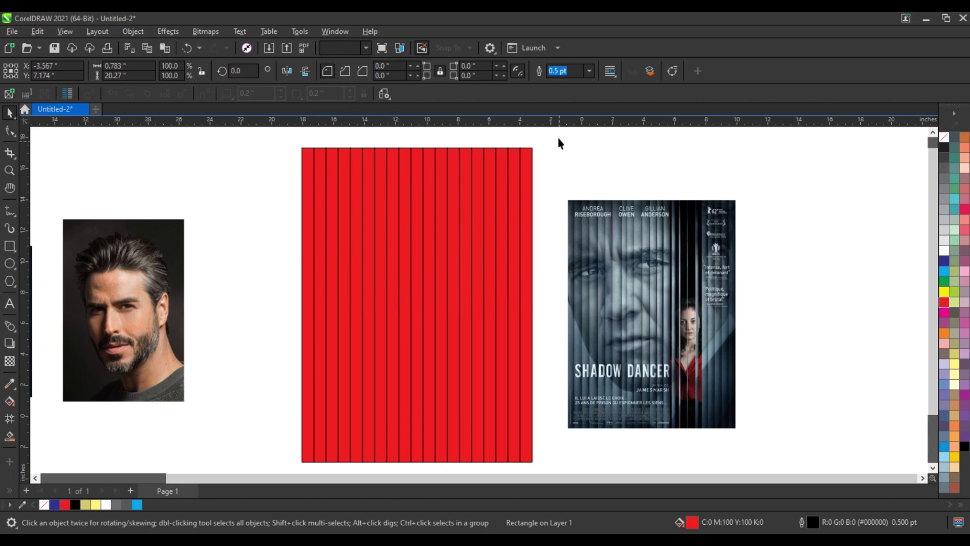
pyautogui.moveTo(559, 139); pyautogui.dragTo(295, 159)
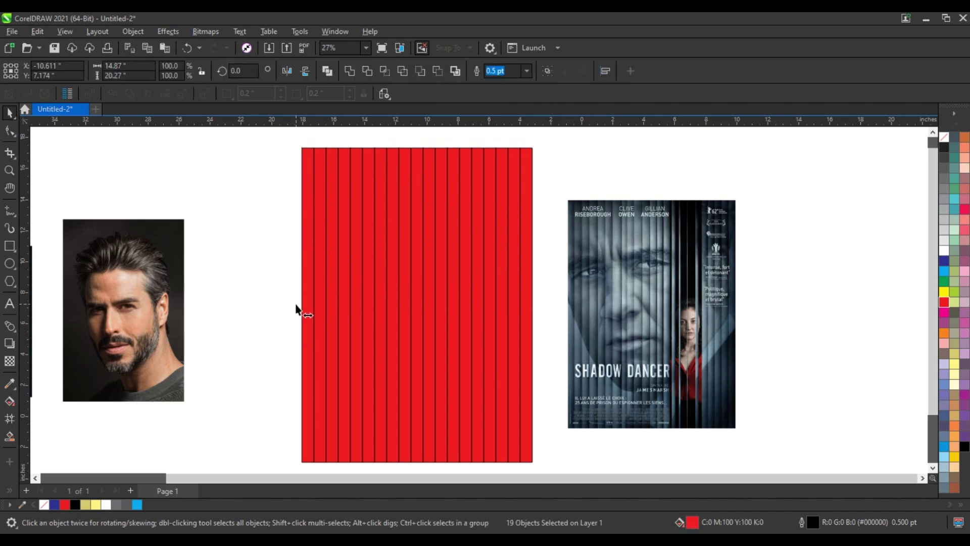
# Narrow one of the middle red bars to 80% width.
pyautogui.click(284, 313)
pyautogui.click(323, 152)
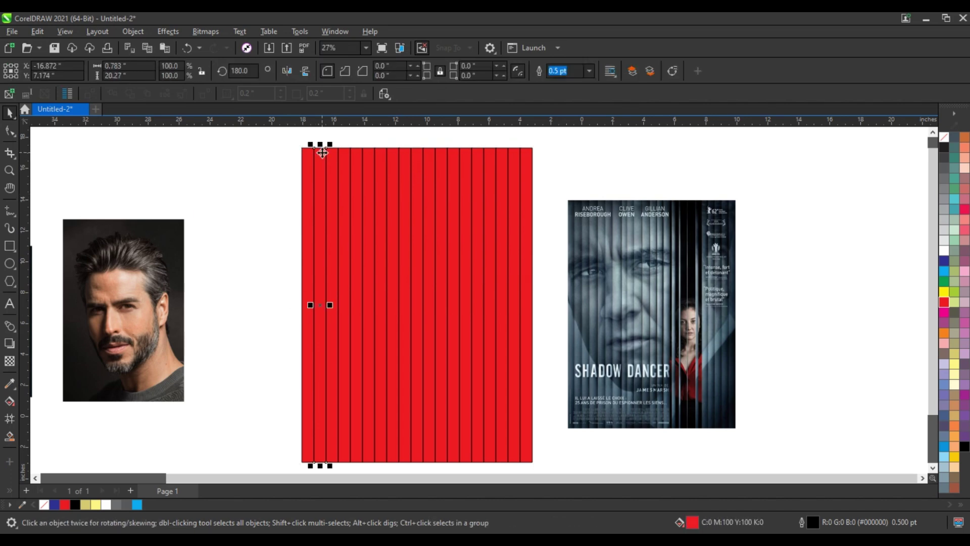
pyautogui.click(399, 274)
pyautogui.click(405, 277)
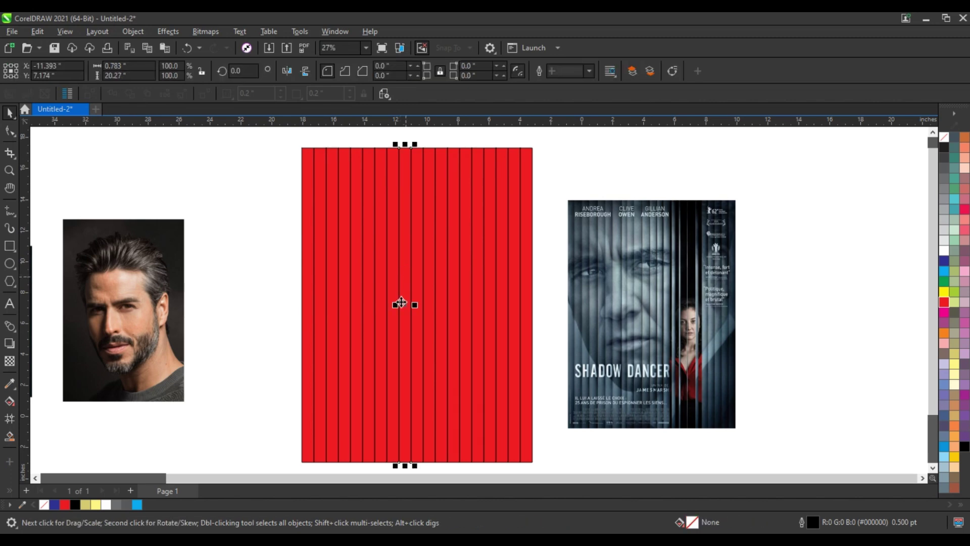
pyautogui.moveTo(396, 305)
pyautogui.mouseDown()
pyautogui.moveTo(424, 323)
pyautogui.moveTo(423, 304)
pyautogui.moveTo(452, 305)
pyautogui.mouseUp()
pyautogui.click(417, 314)
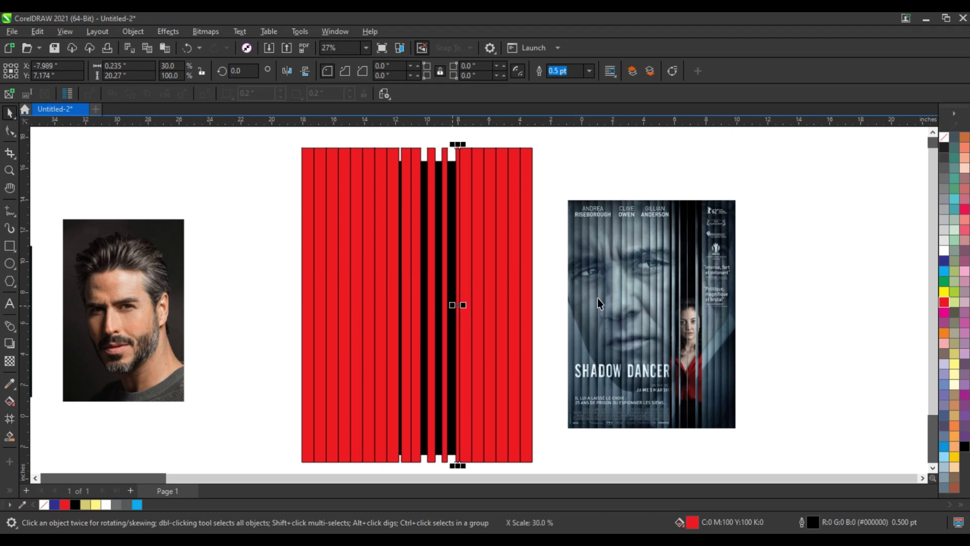
pyautogui.click(562, 273)
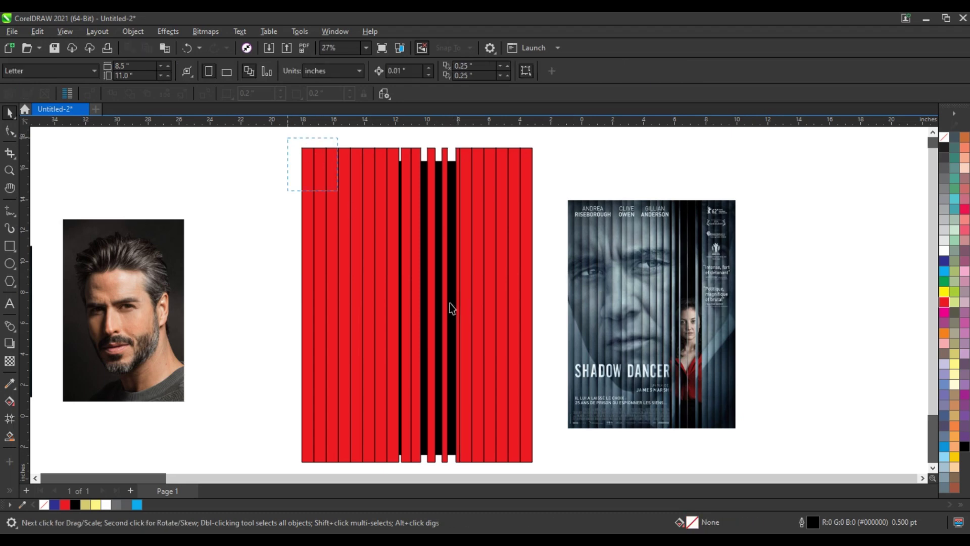
pyautogui.moveTo(452, 309); pyautogui.dragTo(548, 451)
# Nudge the black bar and the right-hand bars into line, then select all 19 stripes.
pyautogui.click(465, 313)
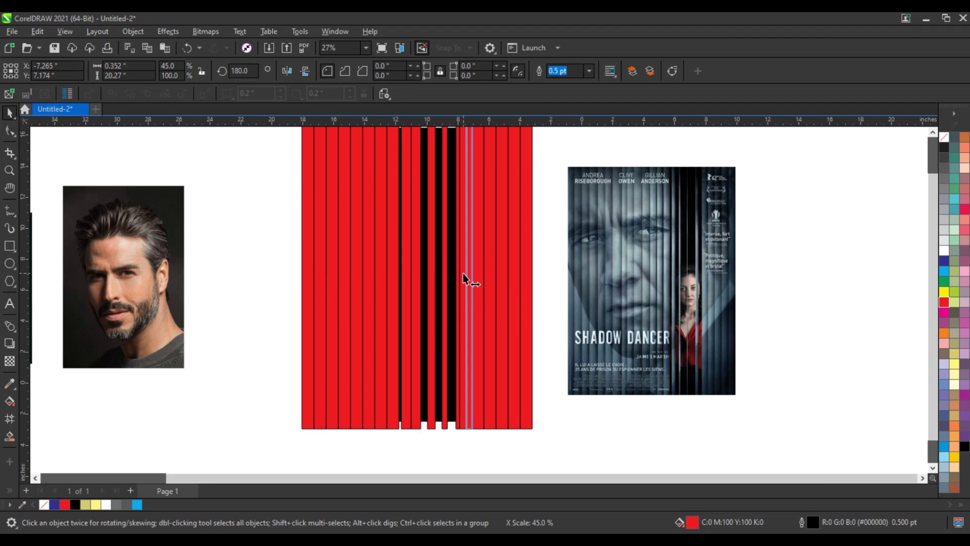
pyautogui.moveTo(456, 274); pyautogui.dragTo(468, 274)
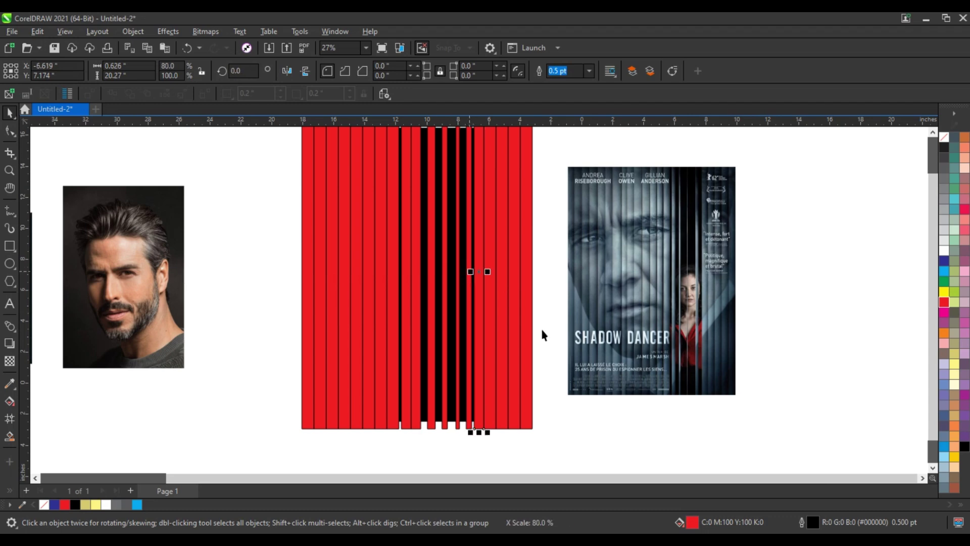
pyautogui.press('Escape')
pyautogui.moveTo(552, 433)
pyautogui.mouseDown()
pyautogui.moveTo(474, 136)
pyautogui.moveTo(557, 463)
pyautogui.mouseUp()
pyautogui.press('Escape')
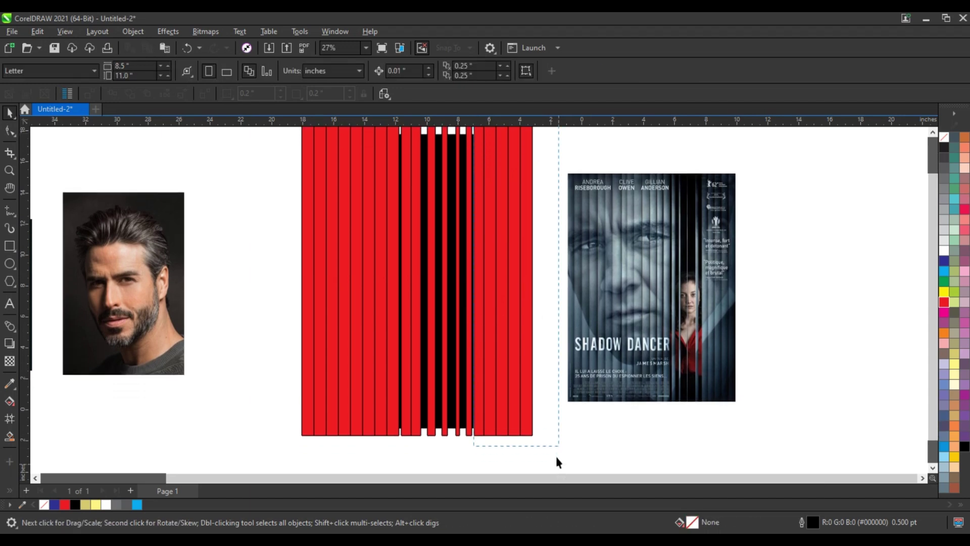
pyautogui.moveTo(470, 275); pyautogui.dragTo(474, 275)
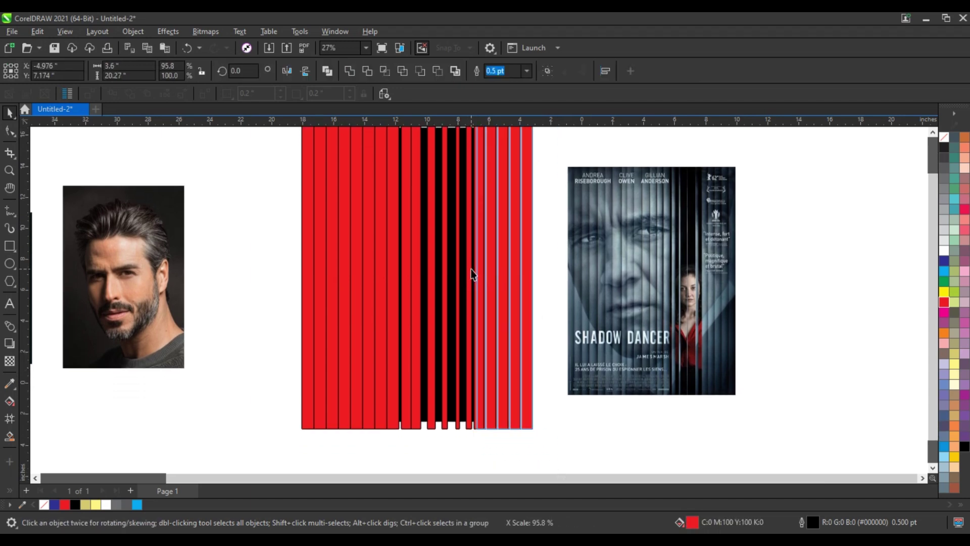
pyautogui.click(487, 444)
pyautogui.moveTo(307, 428); pyautogui.dragTo(290, 424)
pyautogui.scroll(-1, 437, 325)
pyautogui.scroll(1, 438, 325)
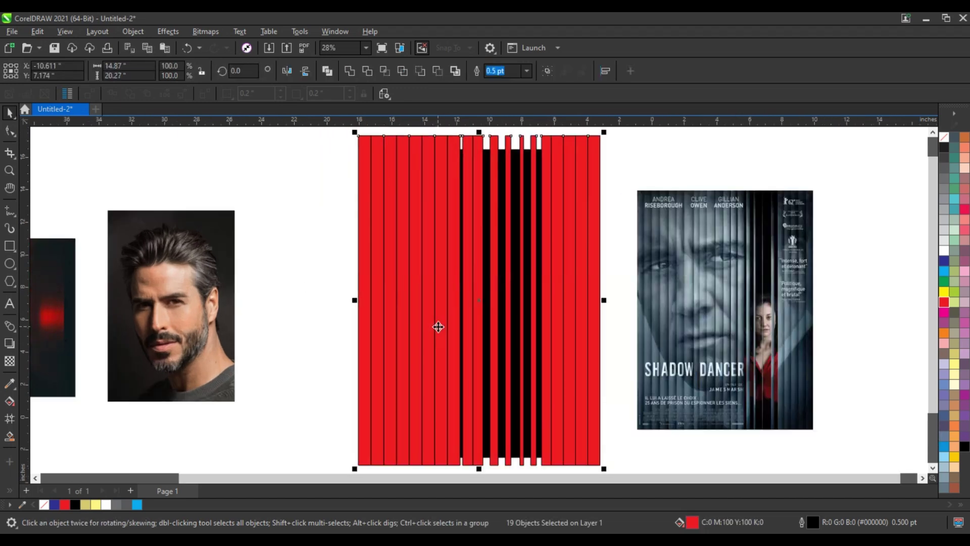
# Combine the 19 bars into one object and draw a circle over them.
pyautogui.click(322, 72)
pyautogui.click(301, 256)
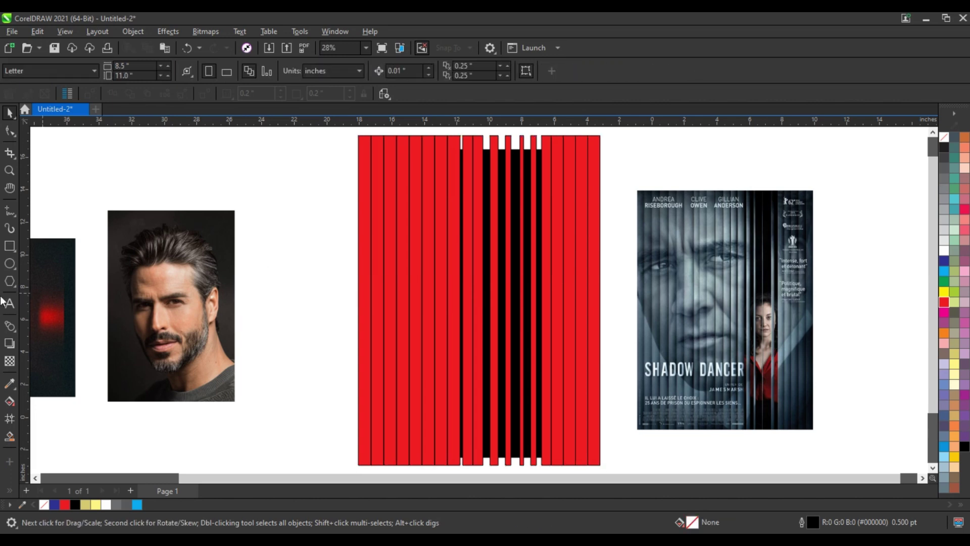
pyautogui.click(9, 264)
pyautogui.moveTo(355, 164); pyautogui.dragTo(529, 434)
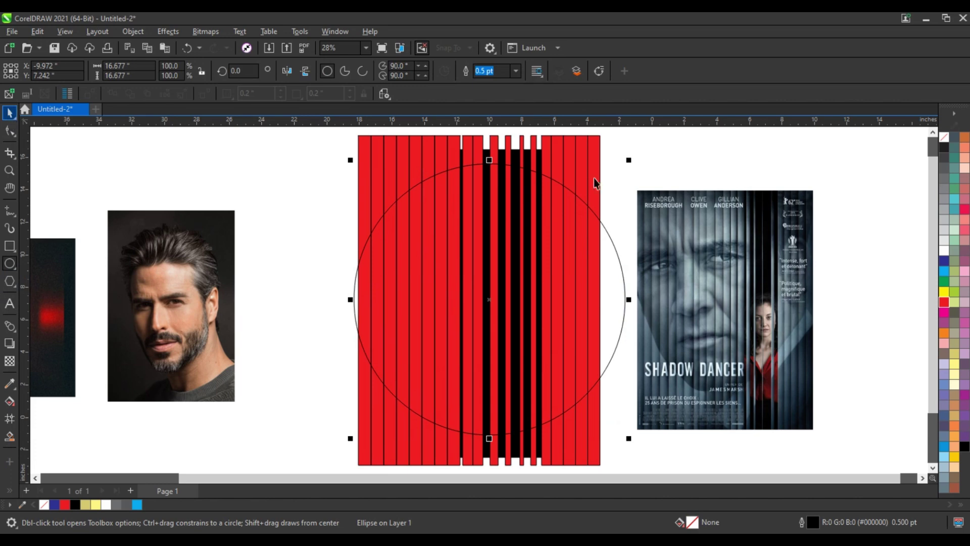
# Make a 188.7% copy of the circle, combine both circles into a ring, and fill it black.
pyautogui.scroll(-2, 396, 345)
pyautogui.press('space')
pyautogui.moveTo(548, 221); pyautogui.dragTo(629, 143)
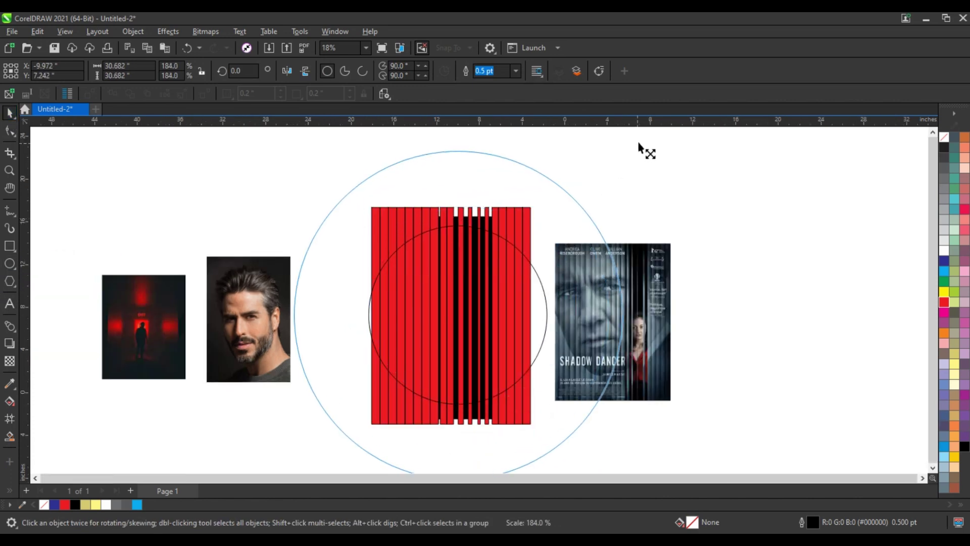
pyautogui.keyDown('shift'); pyautogui.click(542, 284); pyautogui.keyUp('shift')
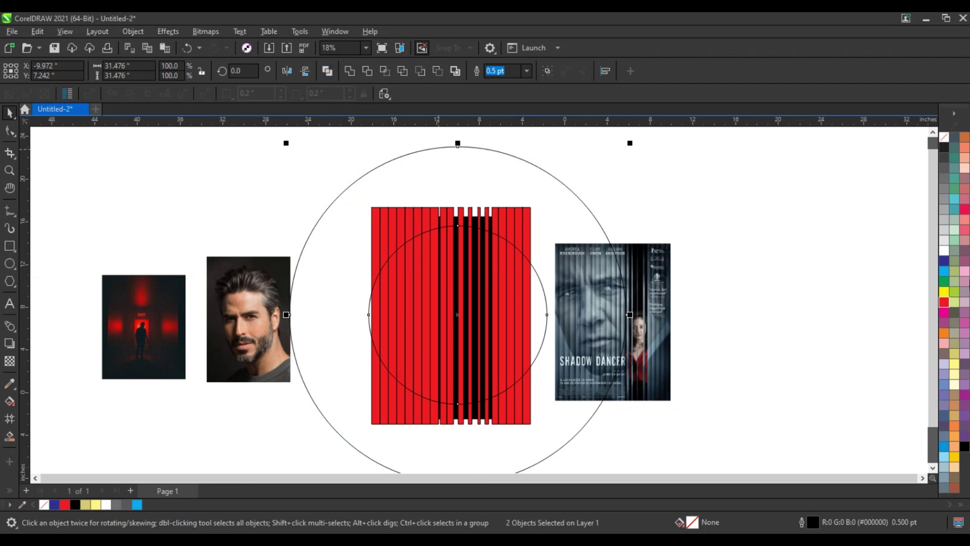
pyautogui.hotkey('ctrl', 'l')
pyautogui.click(963, 447)
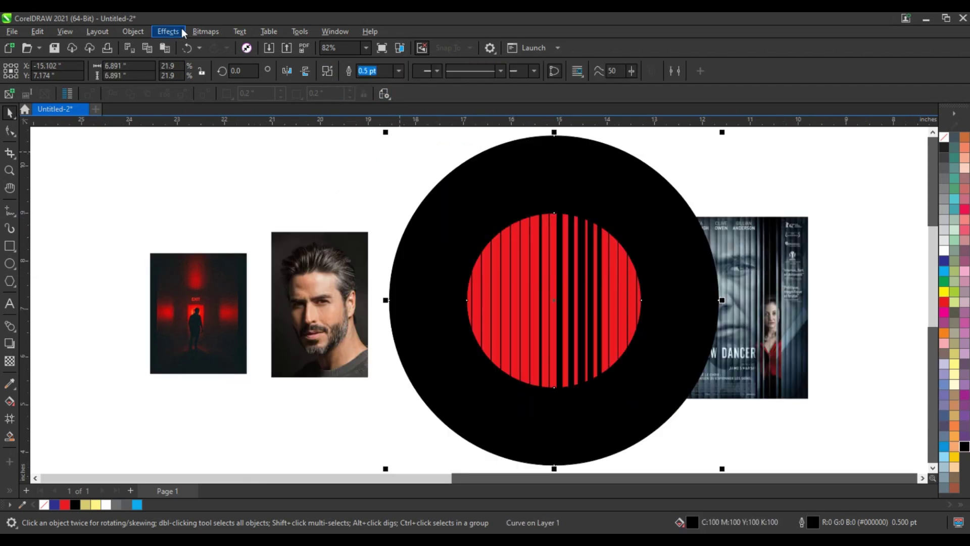
# Apply a Gaussian Blur with an 86.2-pixel radius to the black ring.
pyautogui.click(179, 30)
pyautogui.moveTo(177, 87)
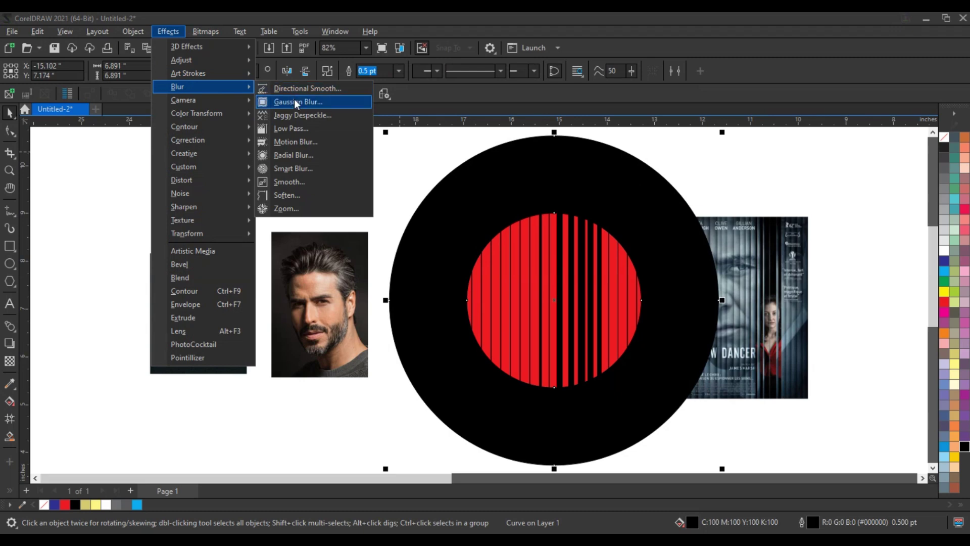
pyautogui.click(295, 100)
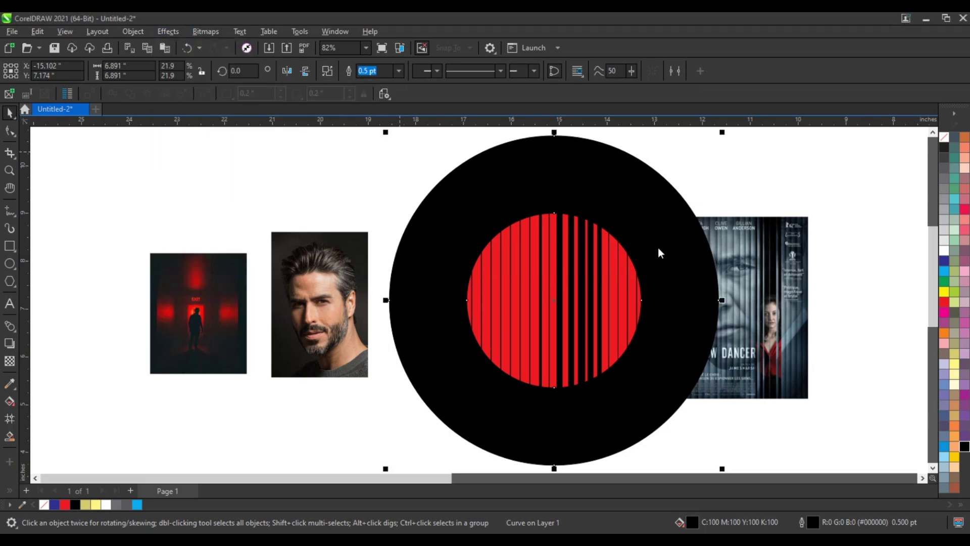
pyautogui.moveTo(487, 257)
pyautogui.mouseDown()
pyautogui.moveTo(462, 259)
pyautogui.moveTo(550, 261)
pyautogui.mouseUp()
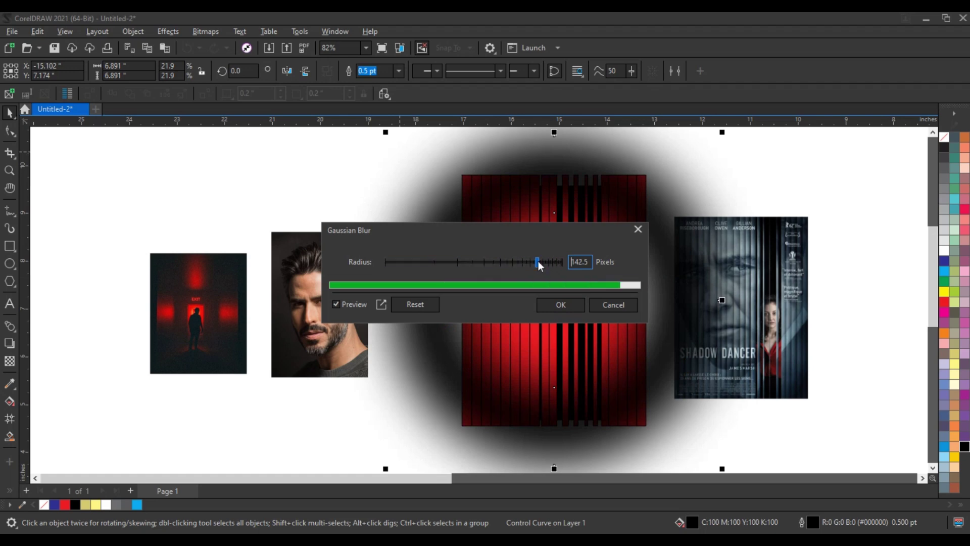
pyautogui.moveTo(548, 262); pyautogui.dragTo(508, 260)
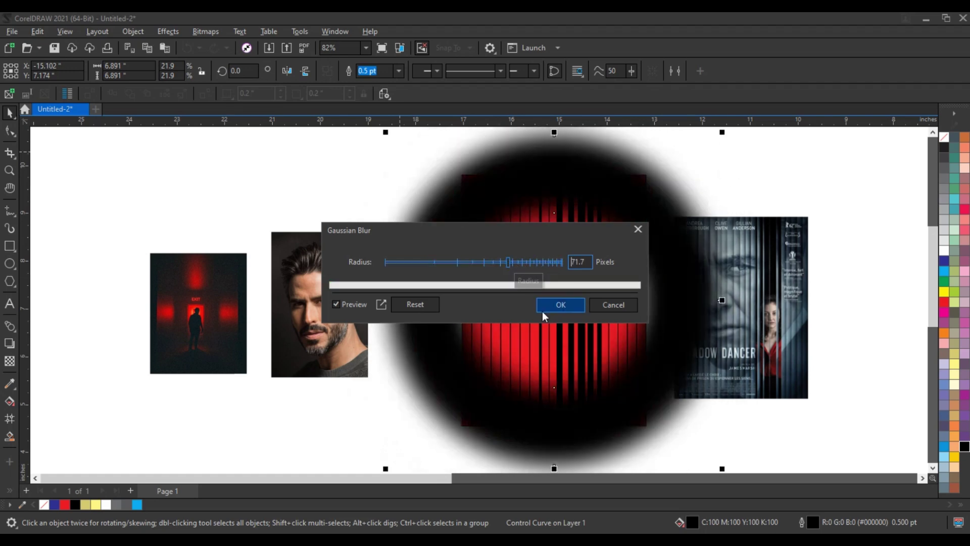
pyautogui.moveTo(507, 262); pyautogui.dragTo(516, 261)
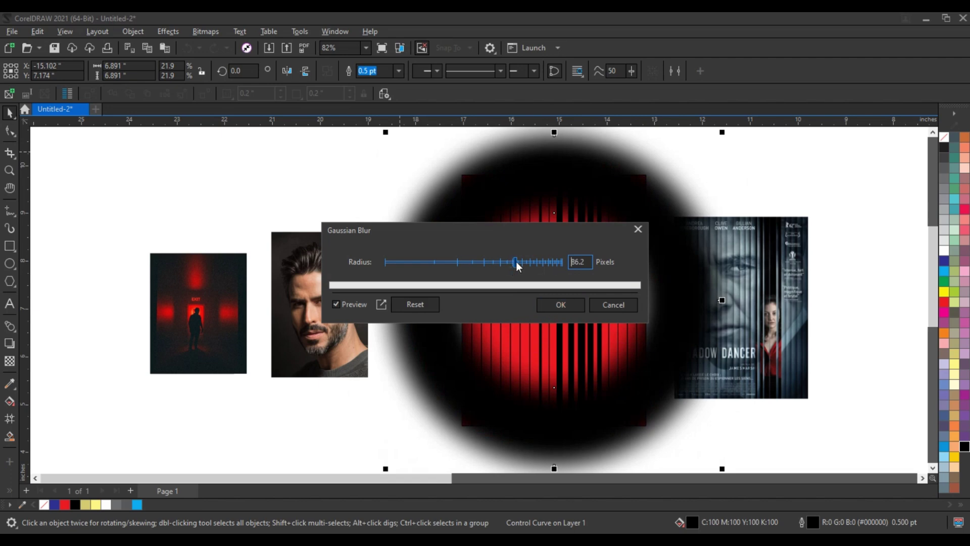
pyautogui.click(560, 304)
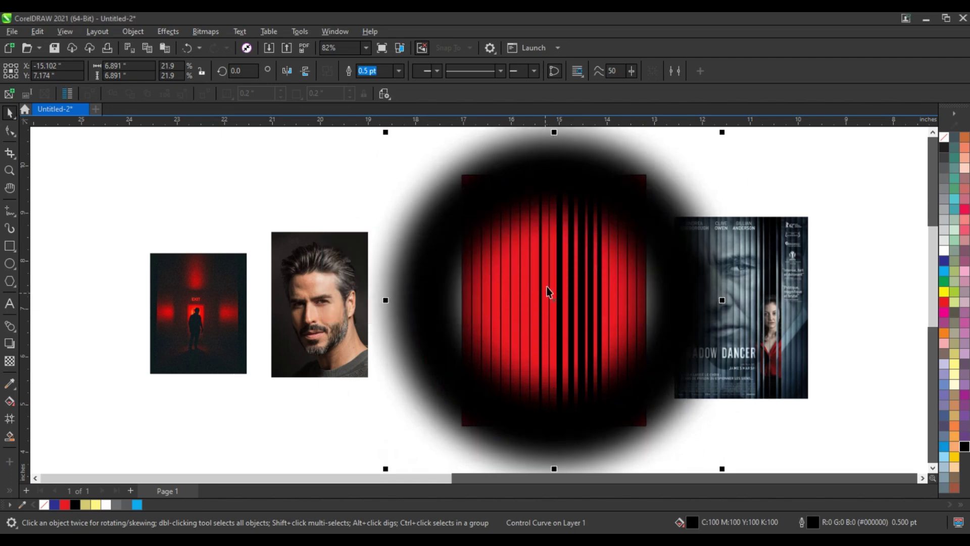
# Convert the blurred ring to a 300 dpi bitmap and give it 26% transparency.
pyautogui.click(200, 31)
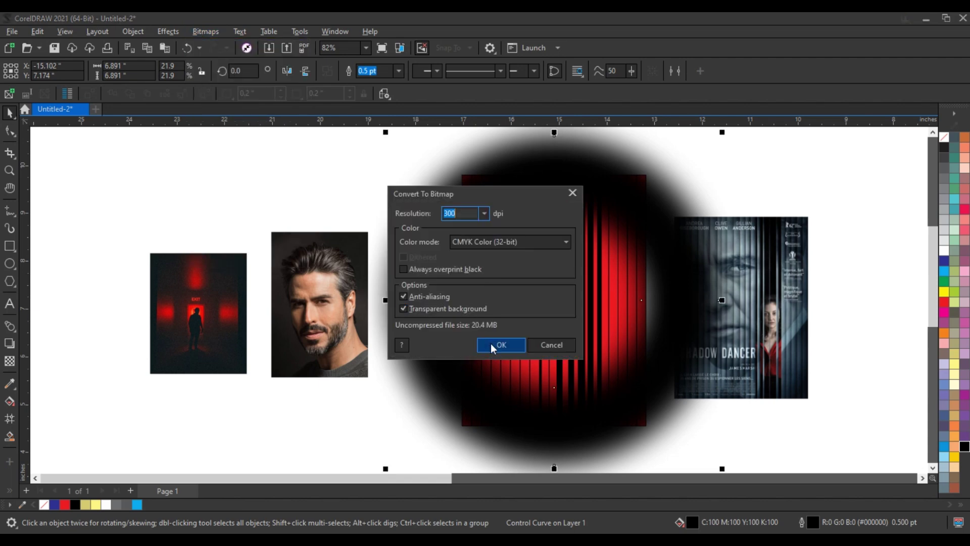
pyautogui.click(491, 344)
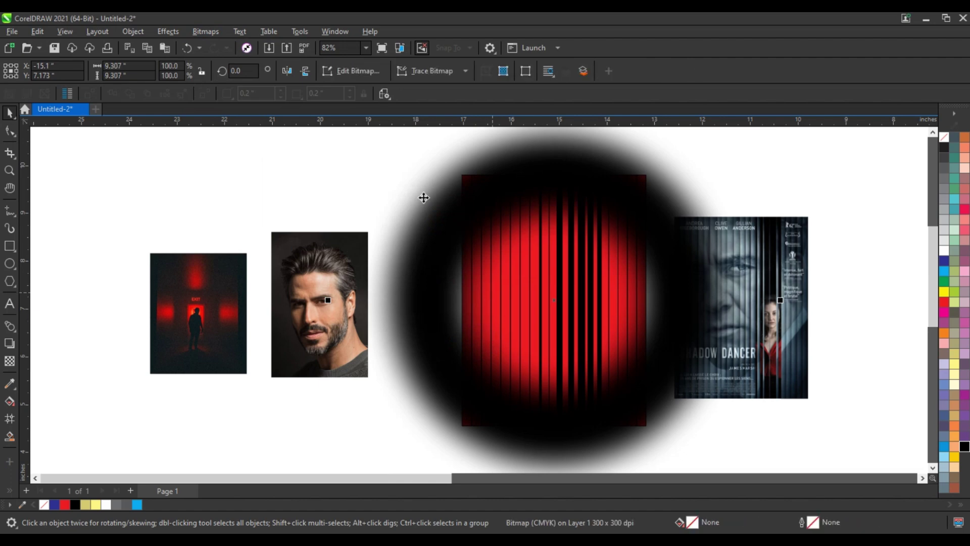
pyautogui.click(440, 215)
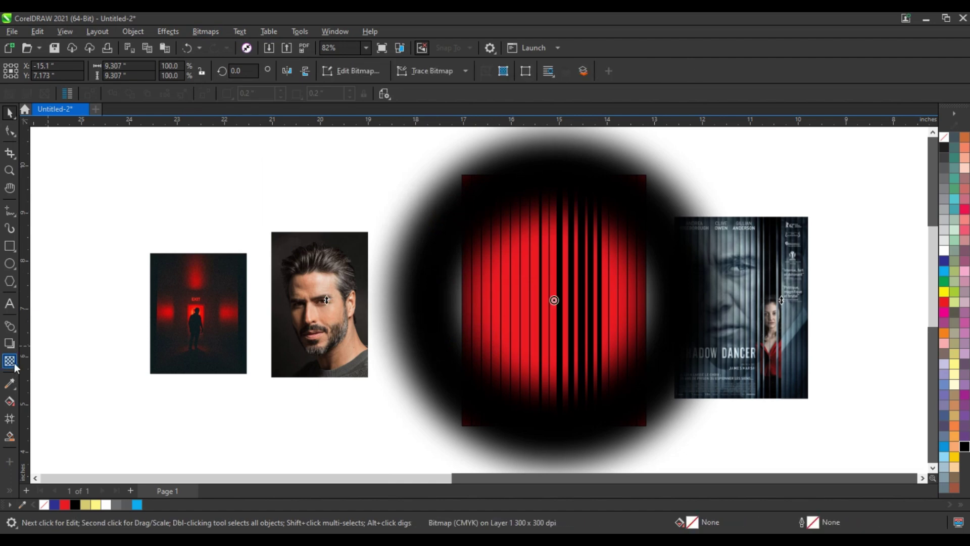
pyautogui.scroll(-1, 510, 328)
pyautogui.scroll(-1, 508, 326)
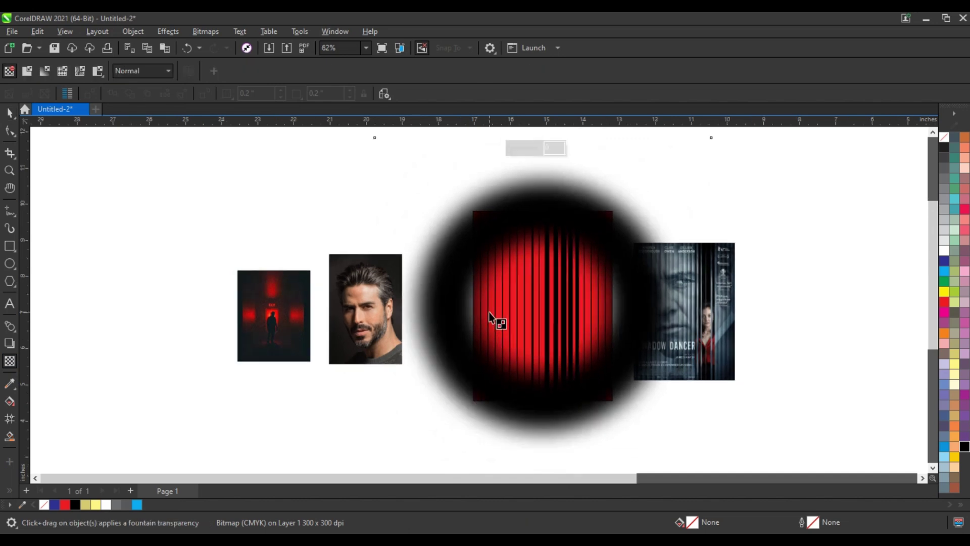
pyautogui.scroll(-1, 500, 313)
pyautogui.moveTo(510, 148); pyautogui.dragTo(522, 150)
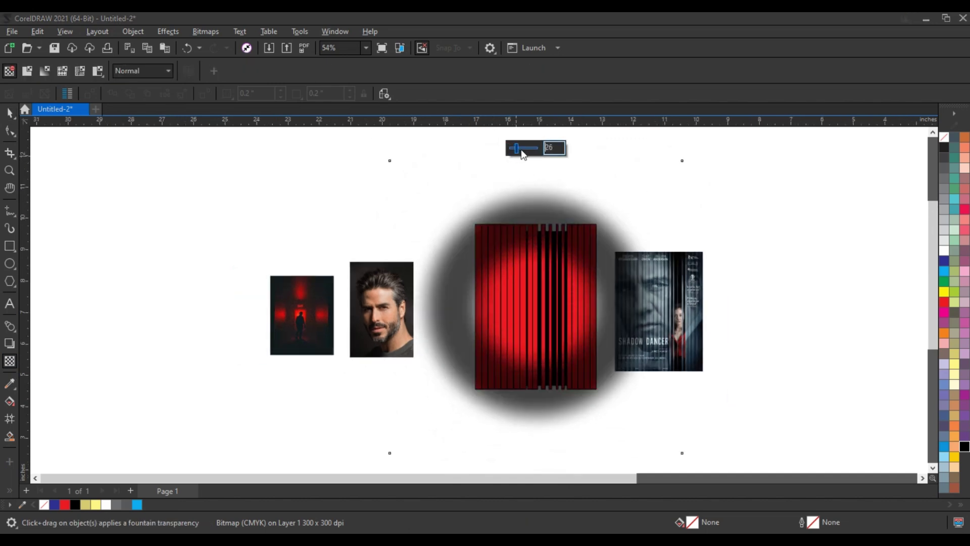
pyautogui.doubleClick(9, 114)
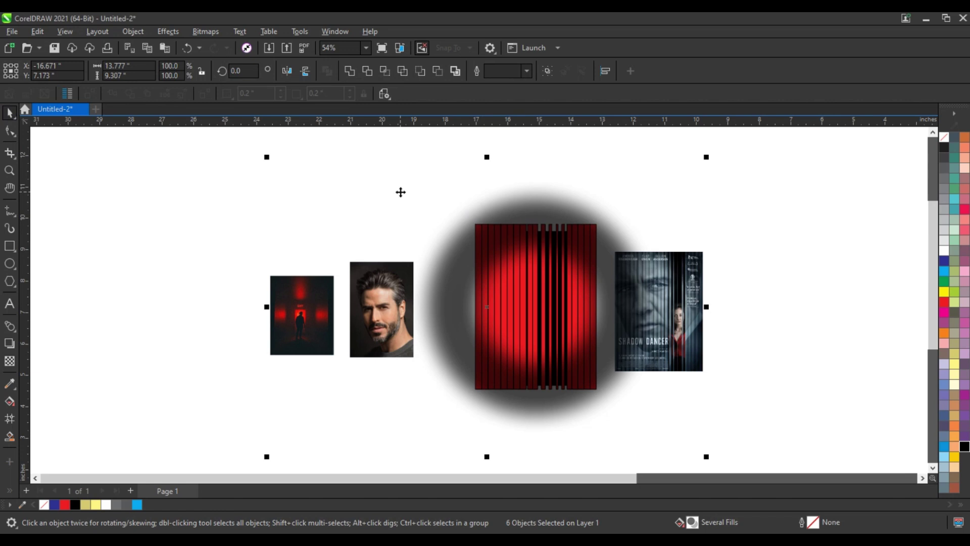
# PowerClip the shadow bitmap inside the red striped bars, then zoom to all four images.
pyautogui.click(184, 233)
pyautogui.click(527, 222)
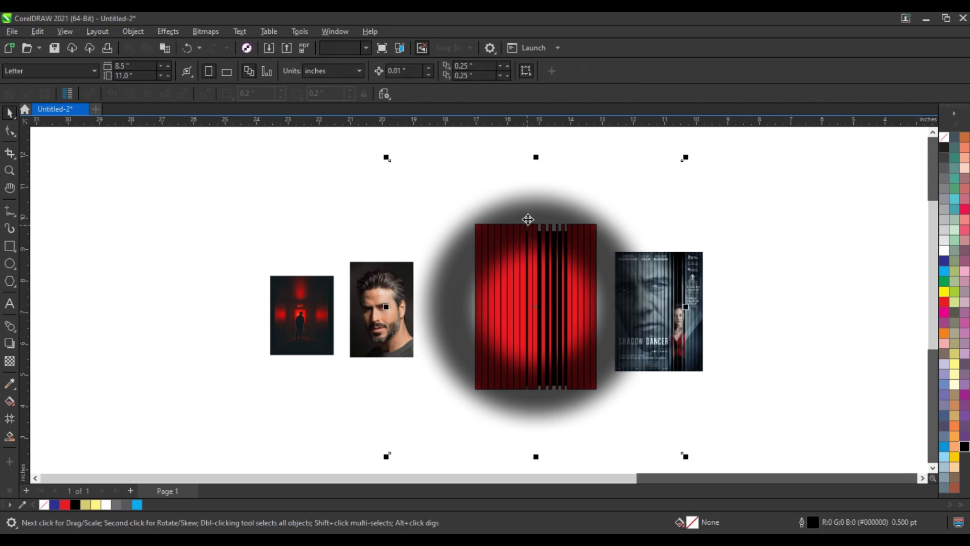
pyautogui.rightClick(577, 213)
pyautogui.click(622, 345)
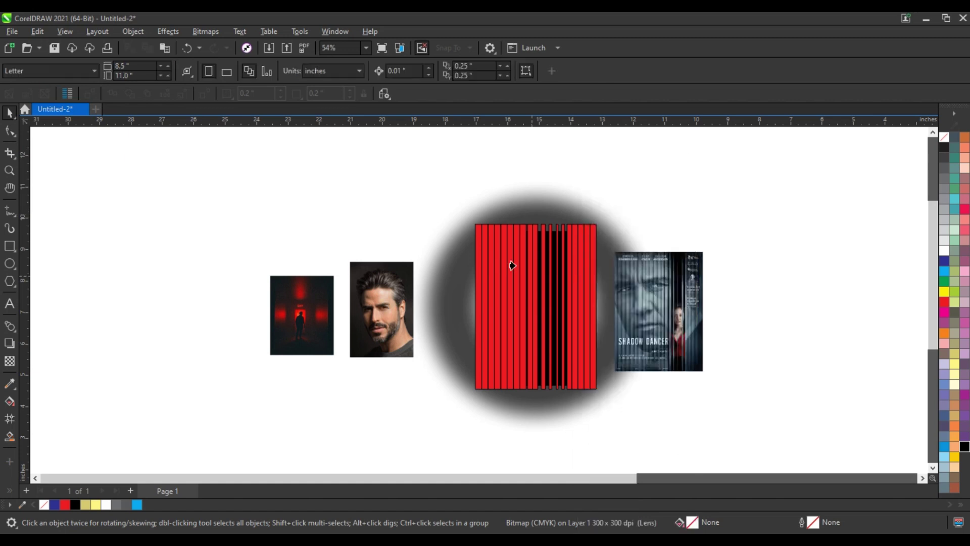
pyautogui.click(511, 265)
pyautogui.click(396, 211)
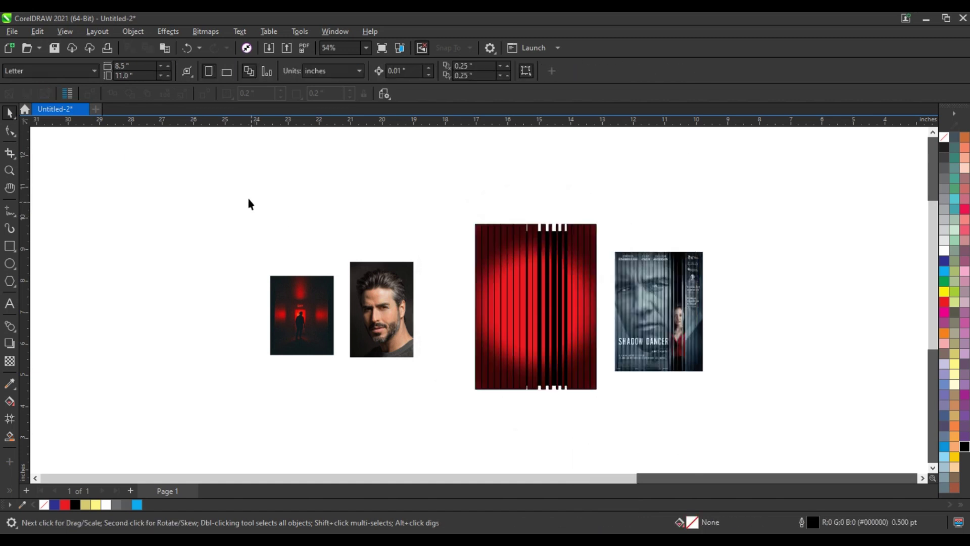
pyautogui.moveTo(248, 204); pyautogui.dragTo(743, 400)
pyautogui.hotkey('shift', 'F2')
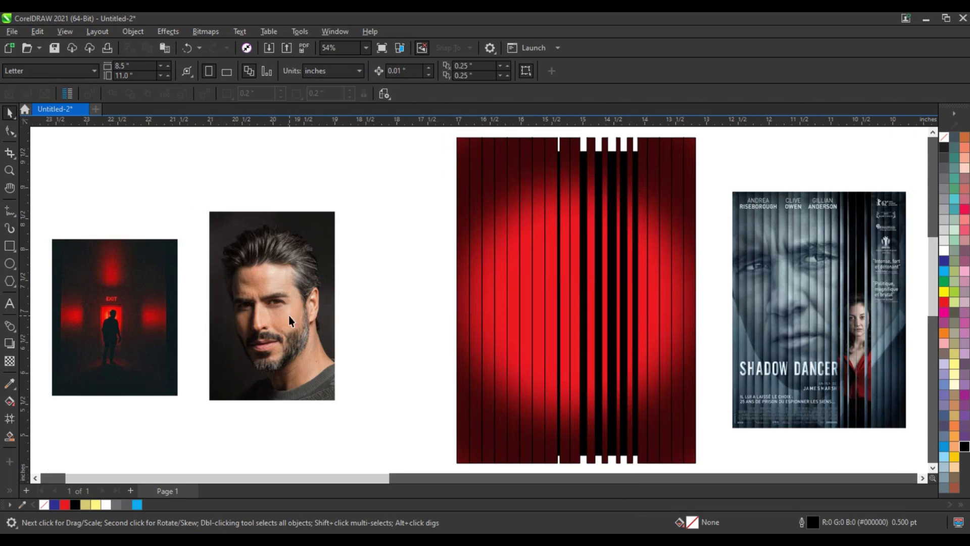
# Enlarge the portrait to 42.4%, PowerClip it into the stripes, and scale it up to fill them.
pyautogui.moveTo(291, 321); pyautogui.dragTo(377, 332)
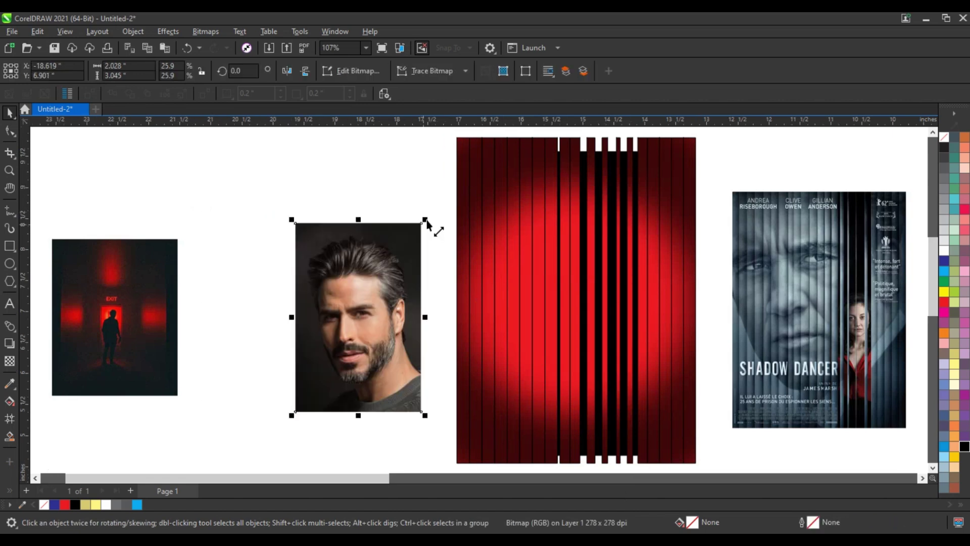
pyautogui.moveTo(425, 219); pyautogui.dragTo(465, 158)
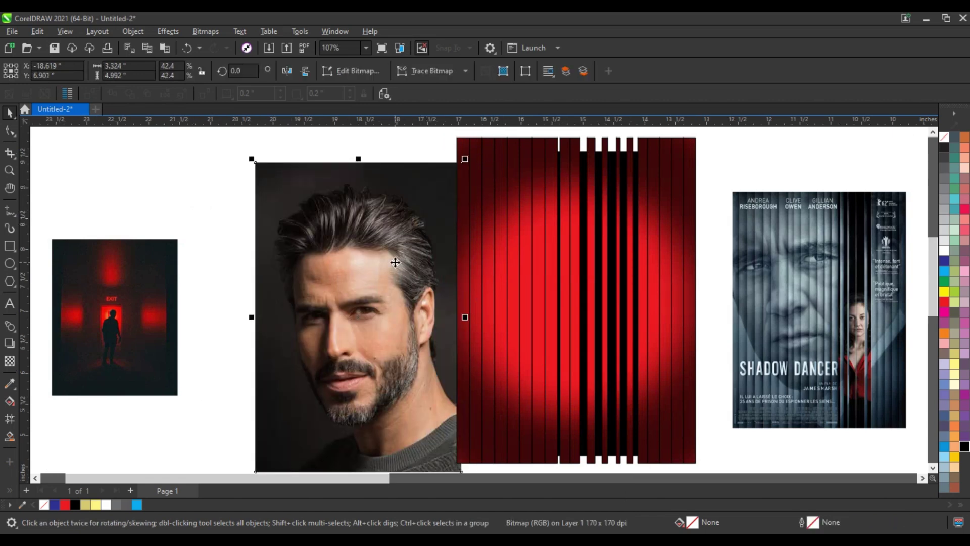
pyautogui.rightClick(395, 262)
pyautogui.click(448, 350)
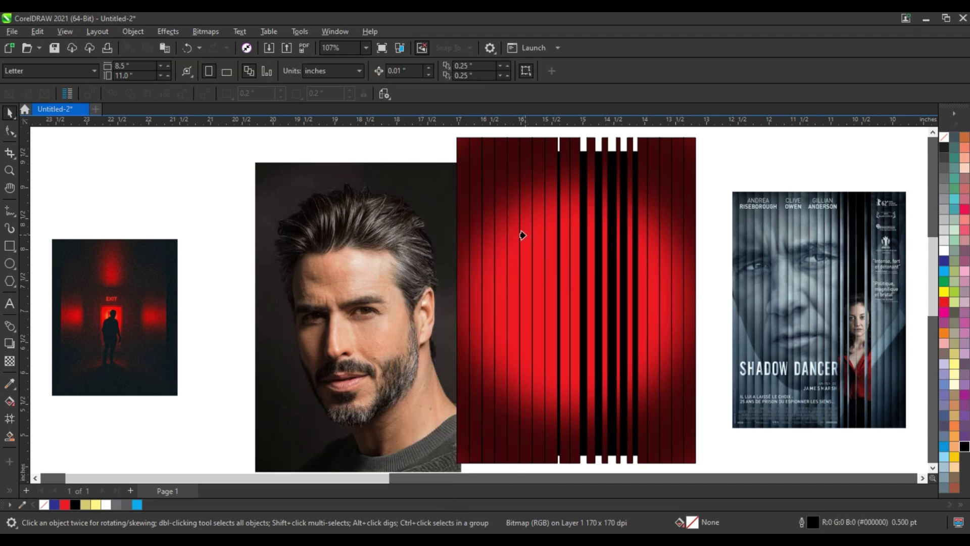
pyautogui.click(522, 235)
pyautogui.rightClick(523, 234)
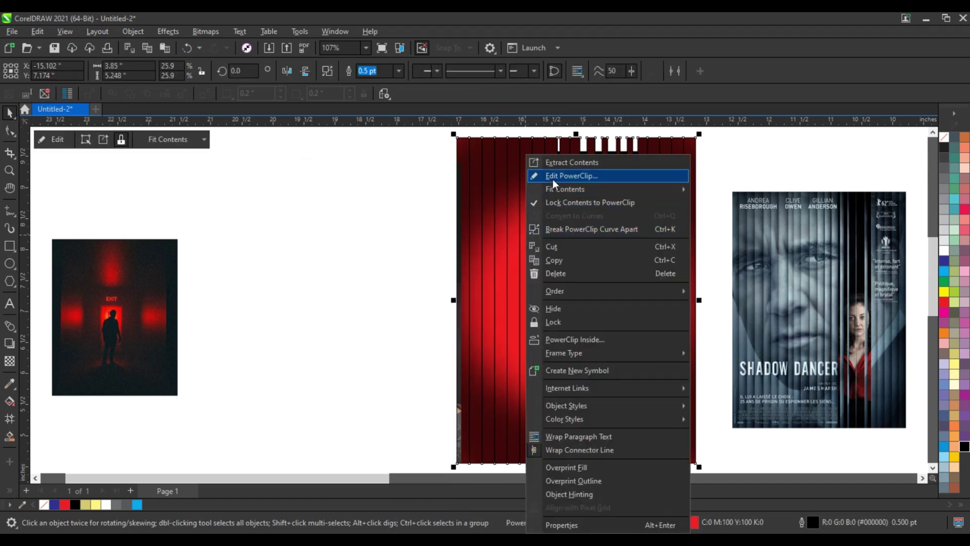
pyautogui.click(552, 176)
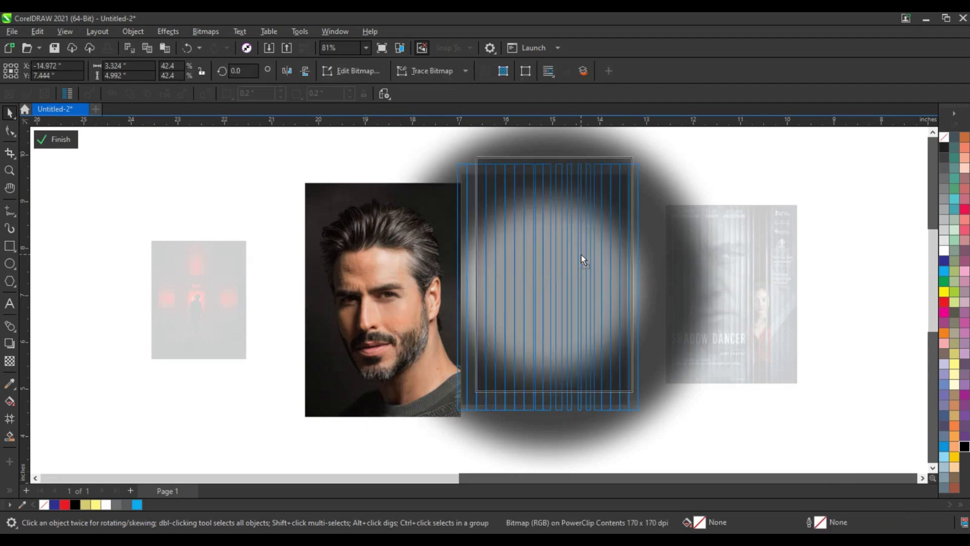
pyautogui.moveTo(640, 400)
pyautogui.mouseDown()
pyautogui.moveTo(677, 440)
pyautogui.moveTo(630, 419)
pyautogui.moveTo(653, 457)
pyautogui.moveTo(620, 431)
pyautogui.mouseUp()
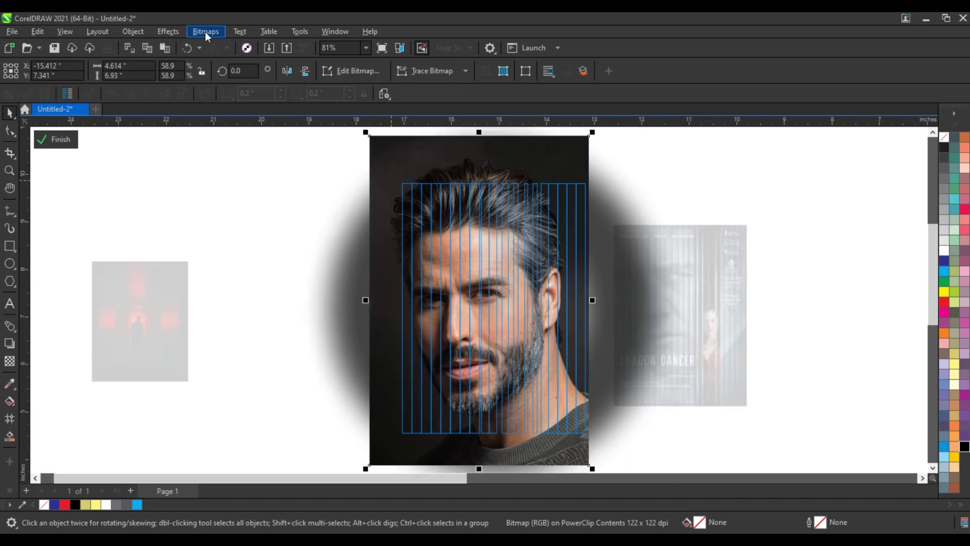
# Convert the clipped portrait to a 300 dpi Grayscale (8-bit) bitmap and zoom in on it.
pyautogui.click(205, 31)
pyautogui.click(214, 47)
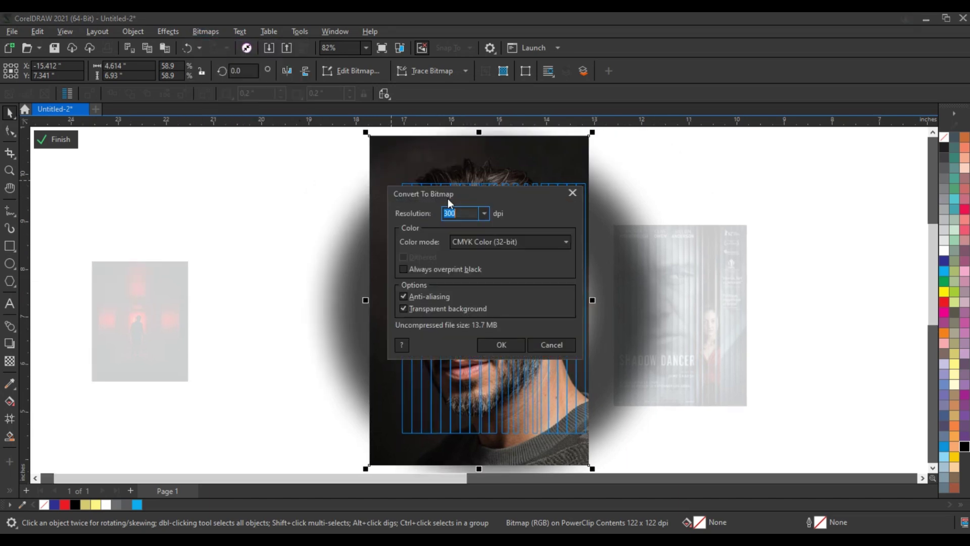
pyautogui.click(499, 241)
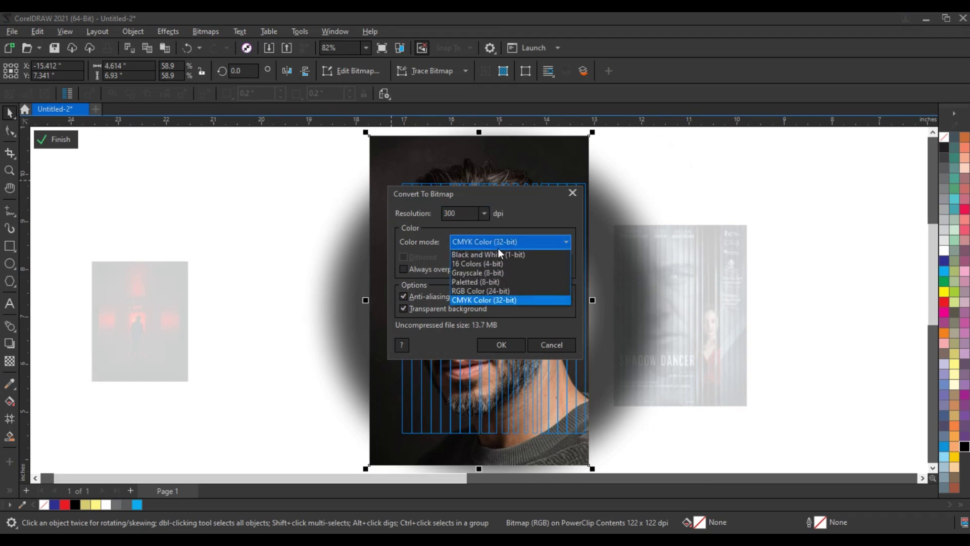
pyautogui.click(493, 274)
pyautogui.click(499, 344)
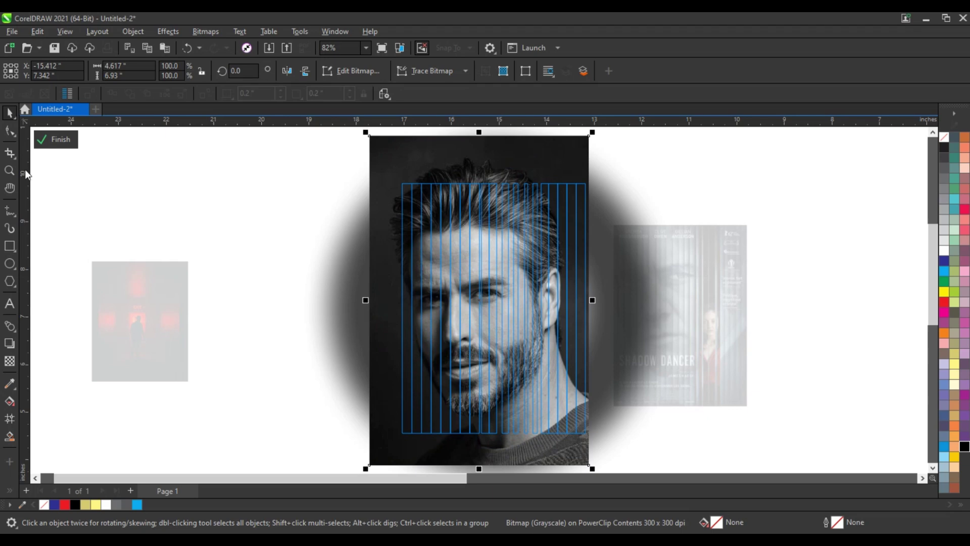
pyautogui.click(9, 170)
pyautogui.moveTo(372, 159); pyautogui.dragTo(627, 456)
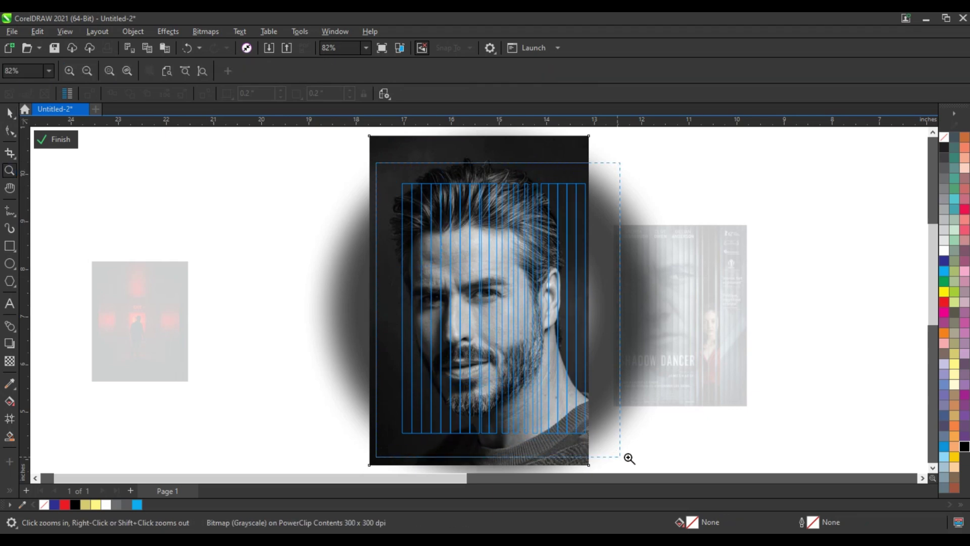
# Apply a Gamma adjustment of 0.85 to the portrait photo.
pyautogui.click(10, 113)
pyautogui.click(363, 142)
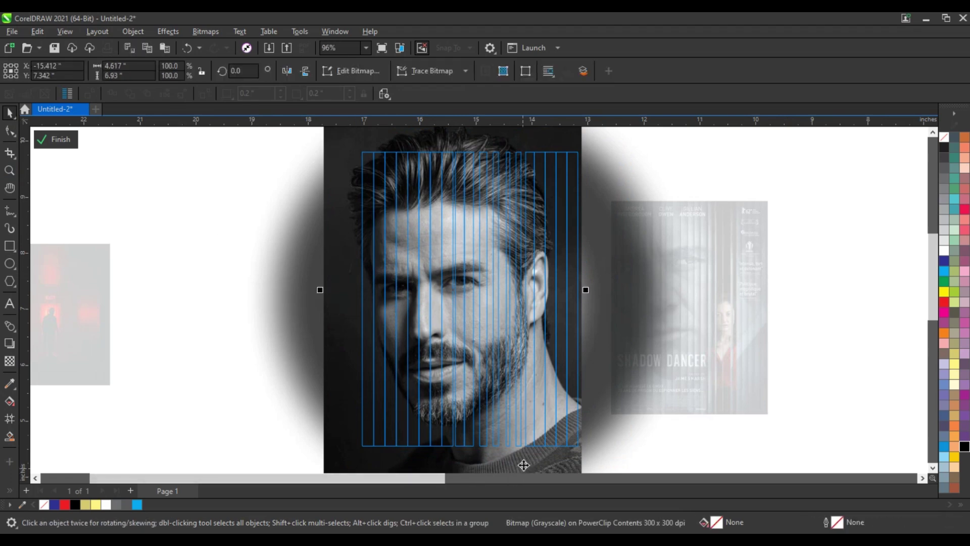
pyautogui.click(172, 32)
pyautogui.moveTo(181, 60)
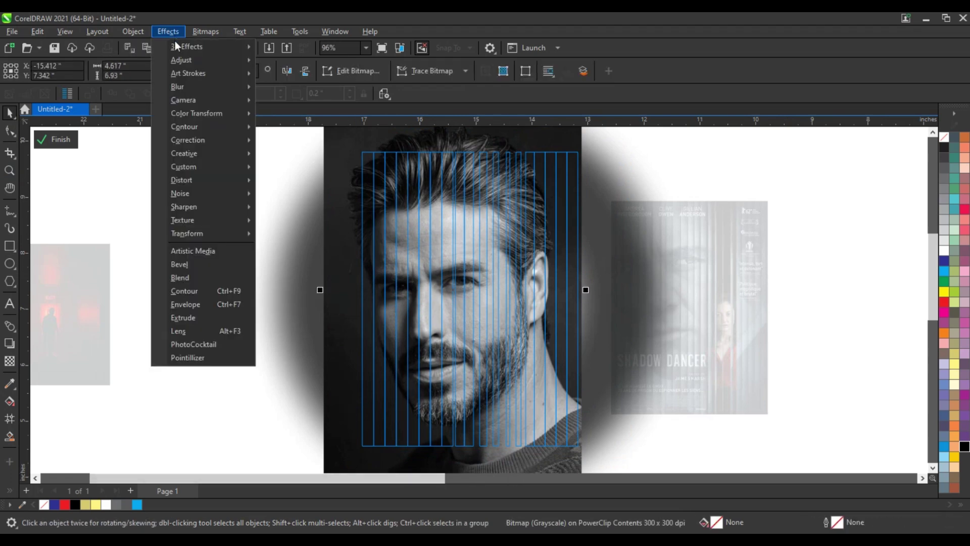
pyautogui.click(288, 182)
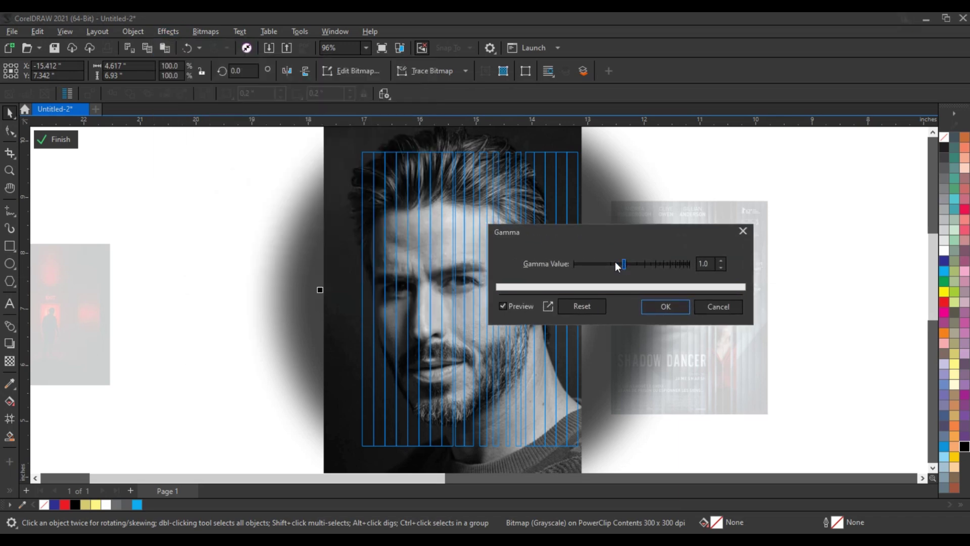
pyautogui.click(614, 262)
pyautogui.click(620, 263)
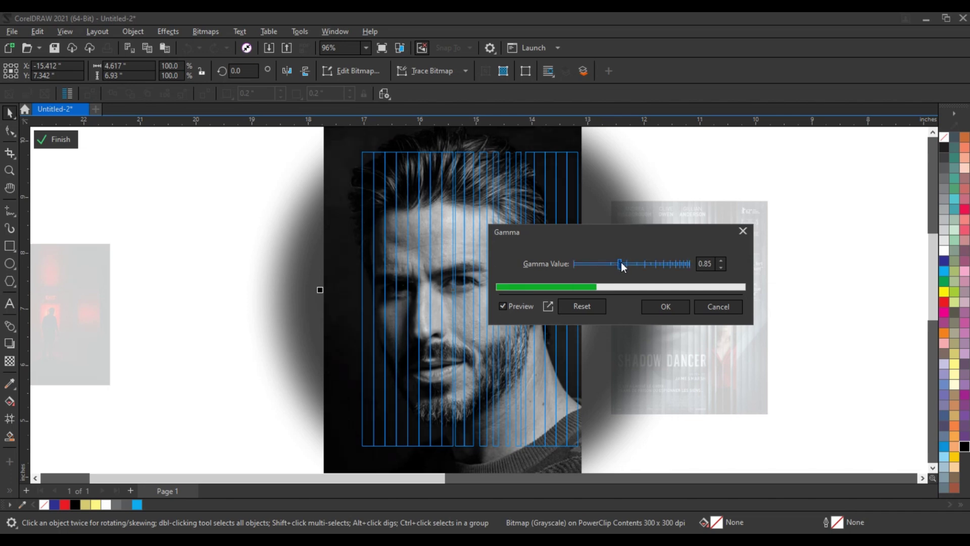
pyautogui.click(651, 302)
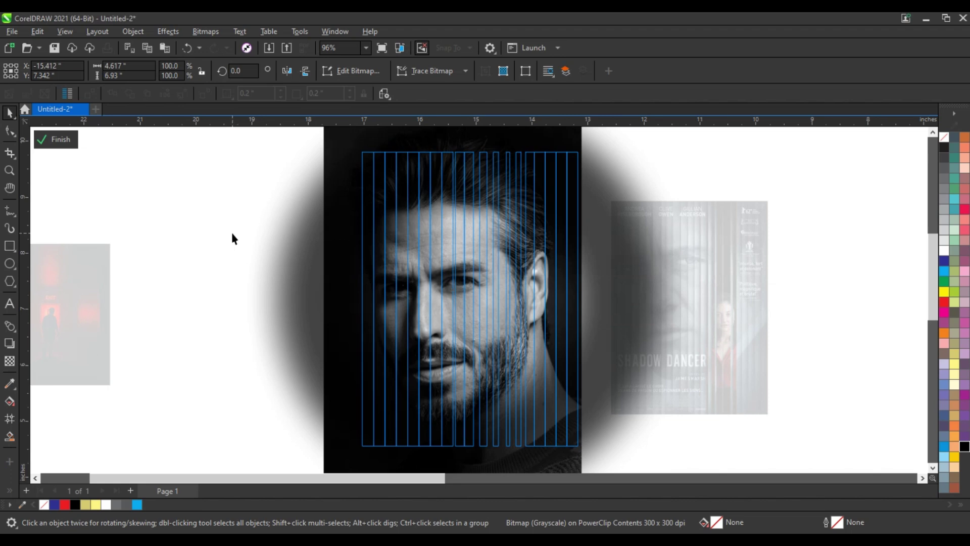
# Close clip editing, then select the striped portrait and zoom to it.
pyautogui.click(54, 139)
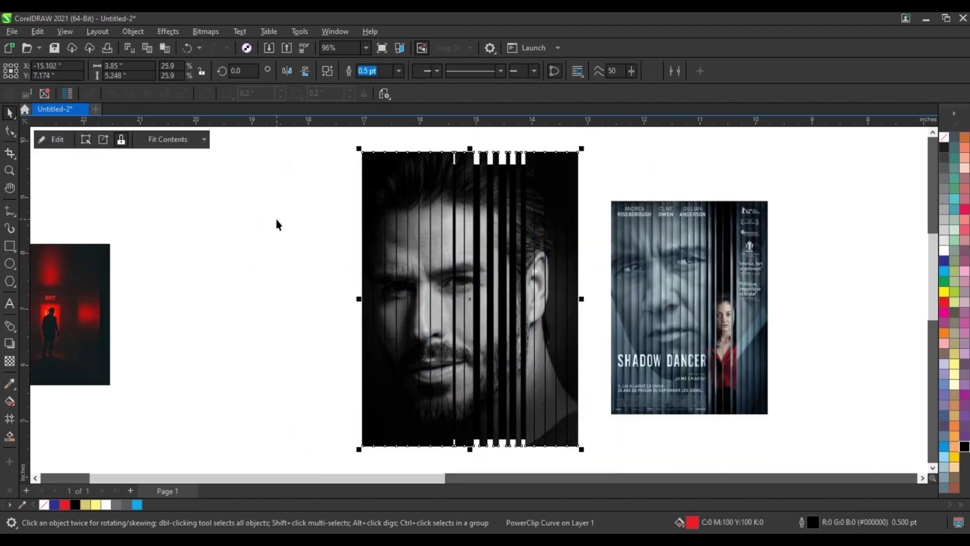
pyautogui.click(276, 221)
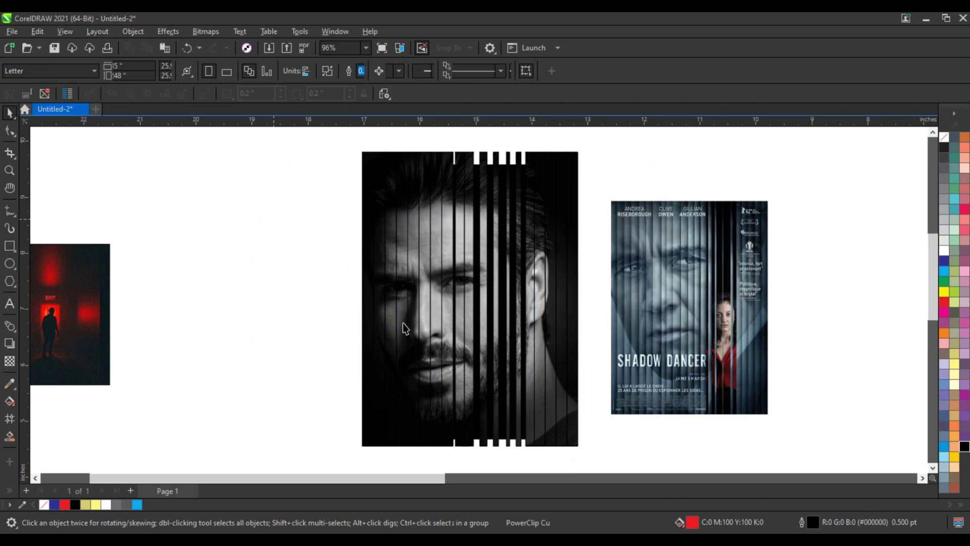
pyautogui.click(494, 161)
pyautogui.hotkey('shift', 'F2')
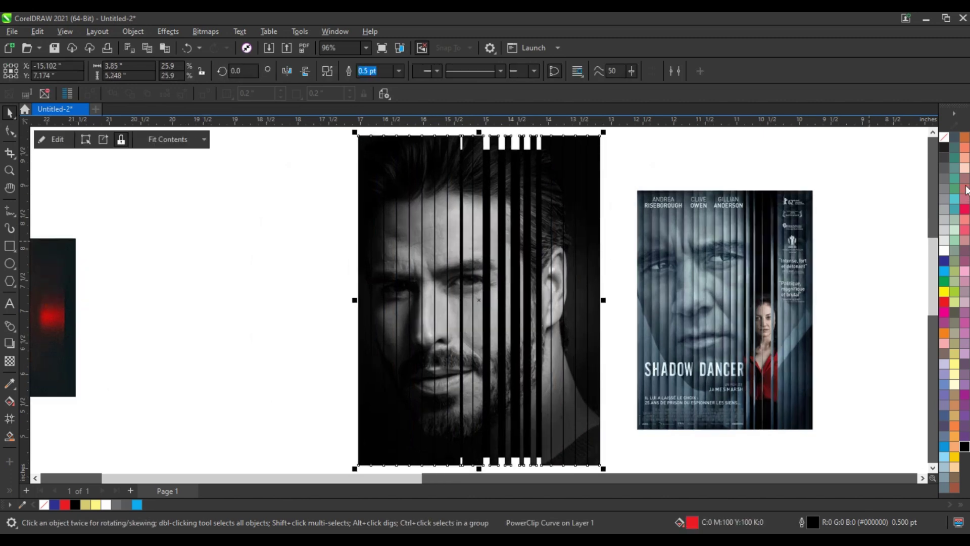
# Break the portrait into separate strips and delete two strips right of the face.
pyautogui.click(328, 71)
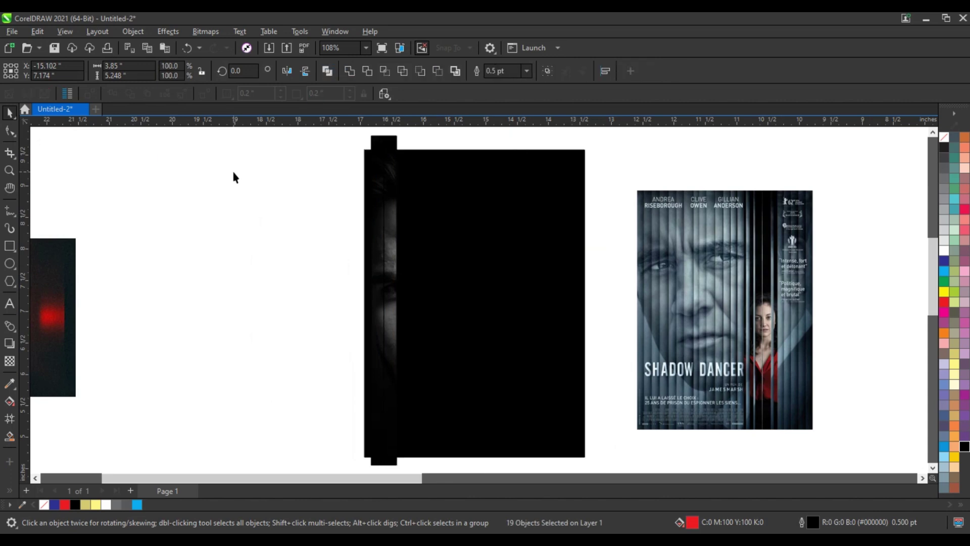
pyautogui.click(233, 172)
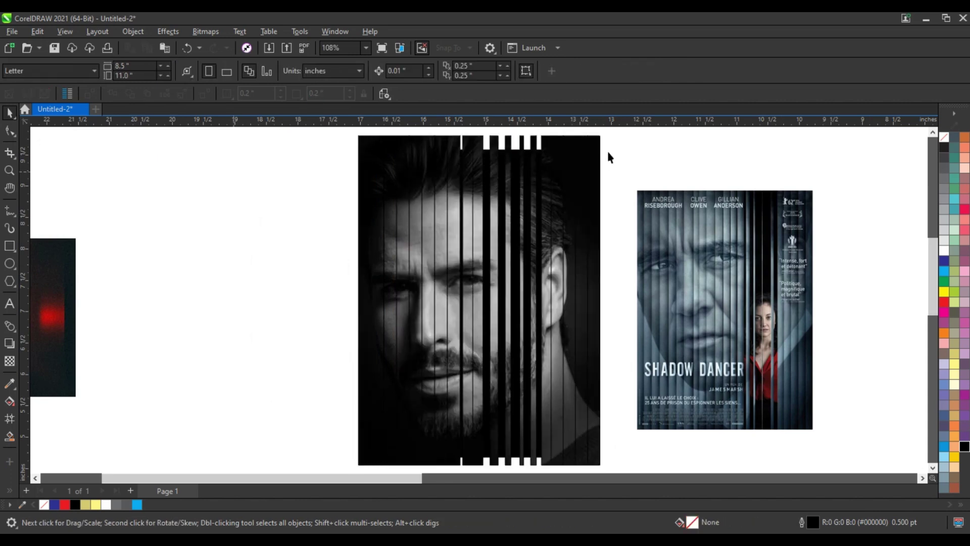
pyautogui.click(521, 236)
pyautogui.press('Delete')
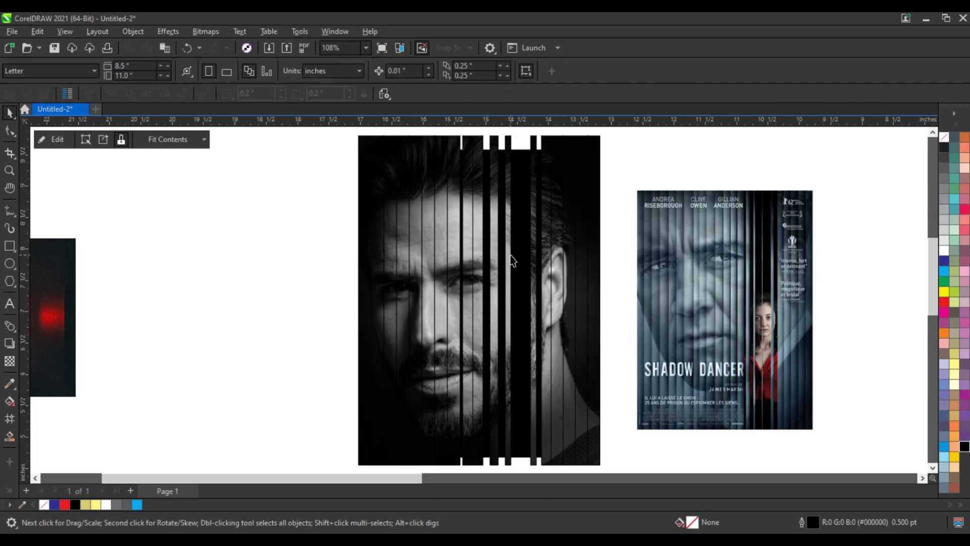
pyautogui.click(507, 260)
pyautogui.press('Delete')
# Marquee-select all remaining portrait strips and zoom to the selection.
pyautogui.scroll(-1, 520, 260)
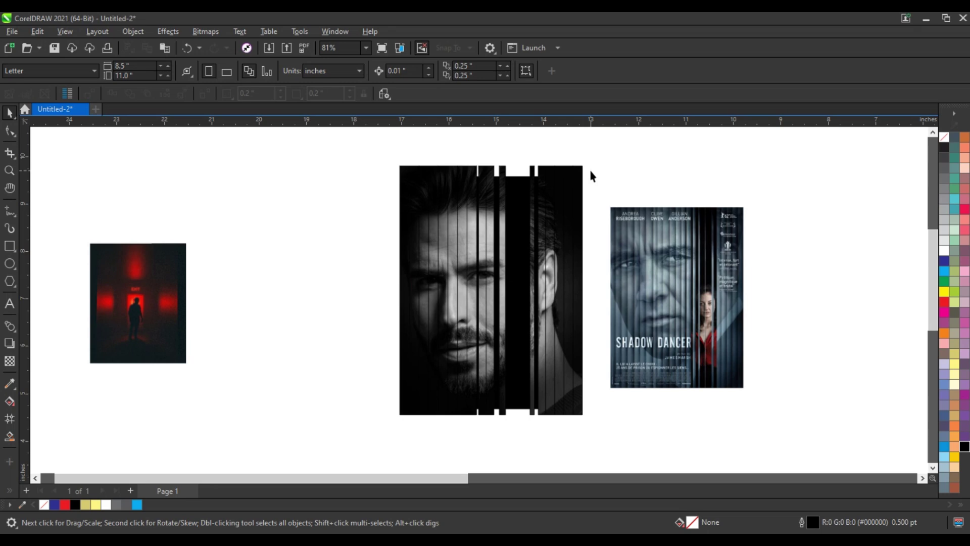
pyautogui.moveTo(589, 169); pyautogui.dragTo(362, 147)
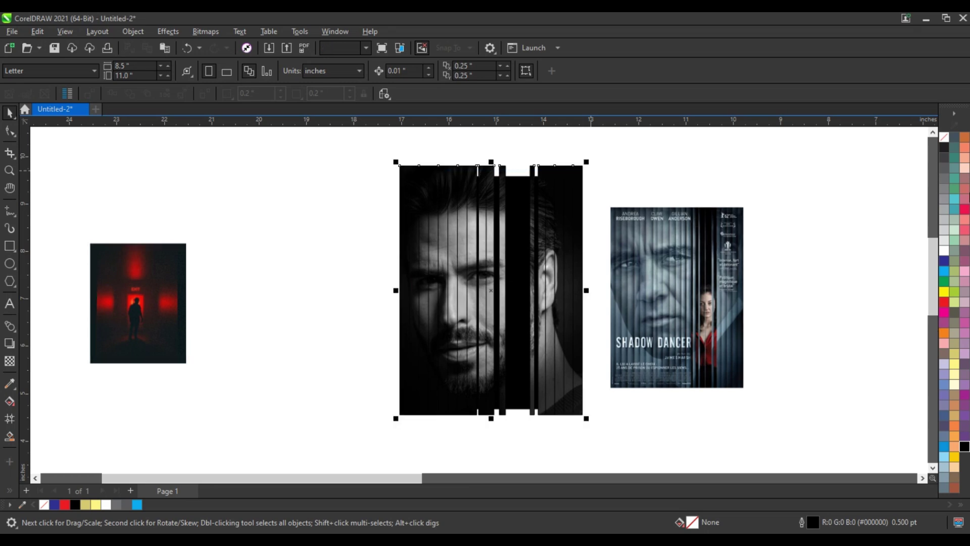
pyautogui.hotkey('shift', 'F2')
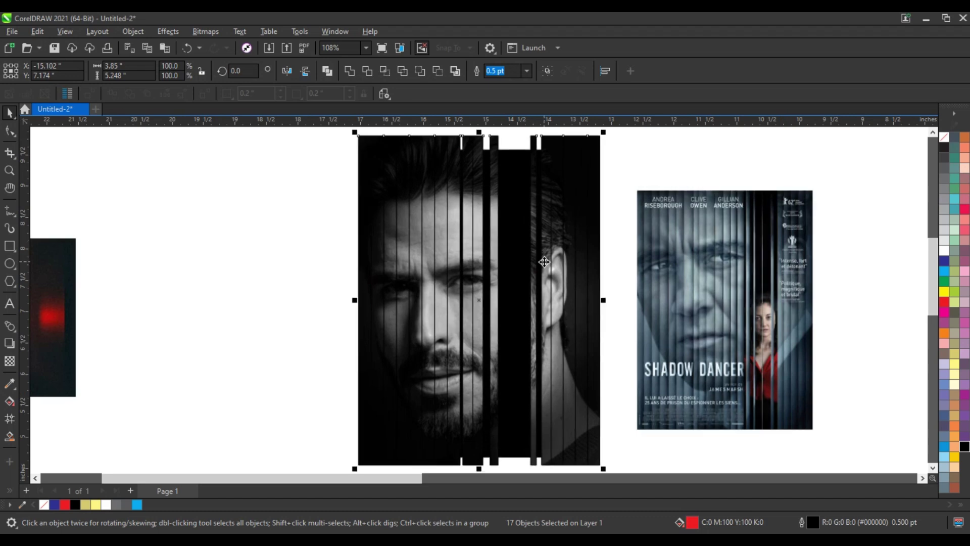
# Cast a leftward drop shadow from the strips and adjust its opacity.
pyautogui.click(10, 344)
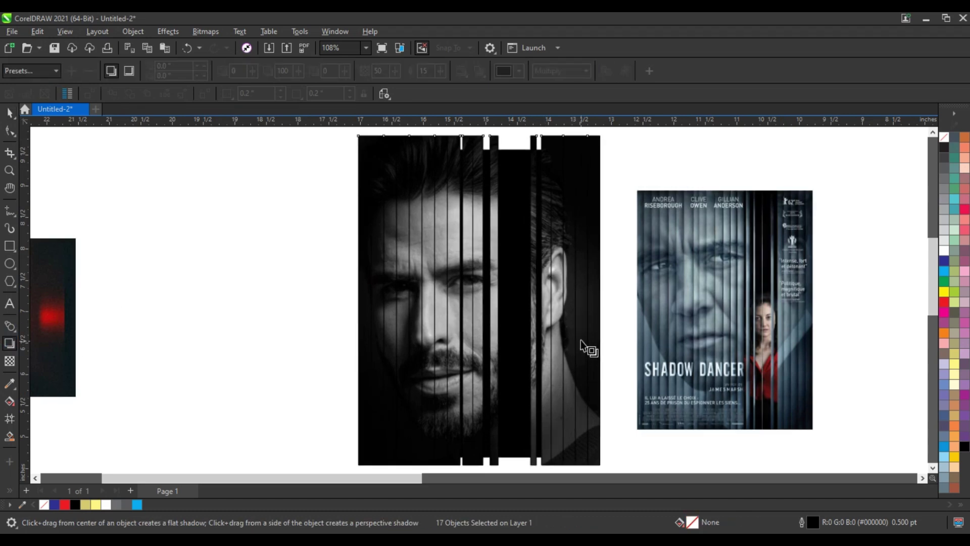
pyautogui.moveTo(599, 301); pyautogui.dragTo(317, 314)
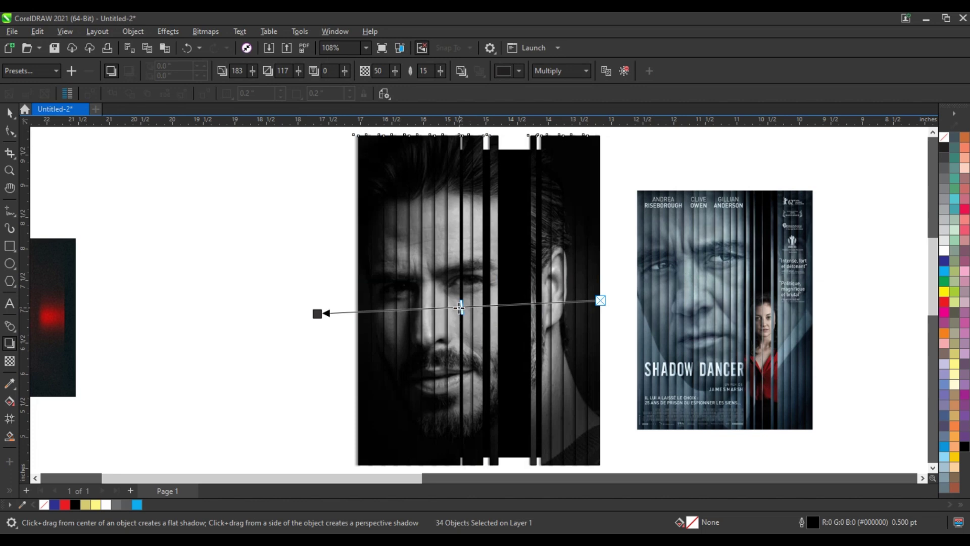
pyautogui.moveTo(461, 307); pyautogui.dragTo(454, 307)
pyautogui.click(10, 112)
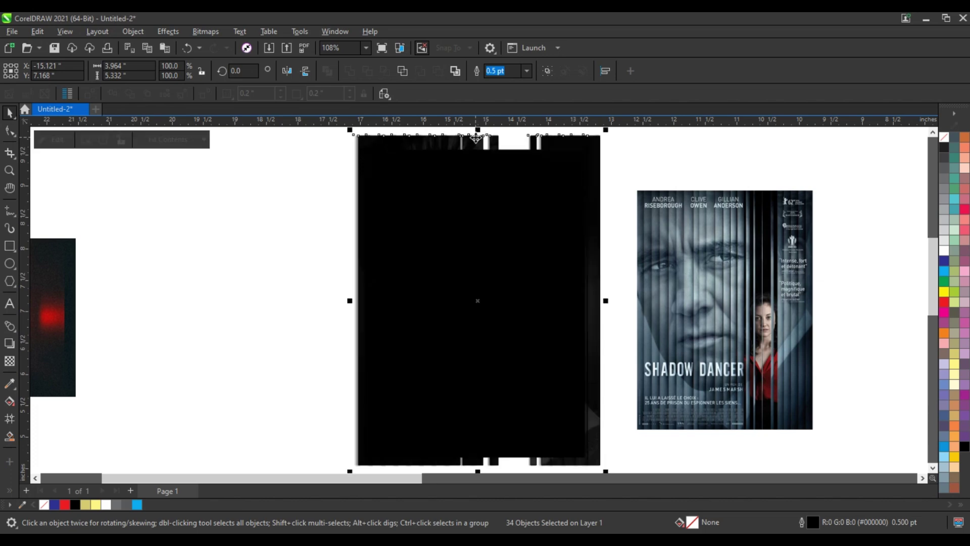
# Clip the strips inside the black rectangle with PowerClip Inside.
pyautogui.rightClick(476, 138)
pyautogui.click(512, 281)
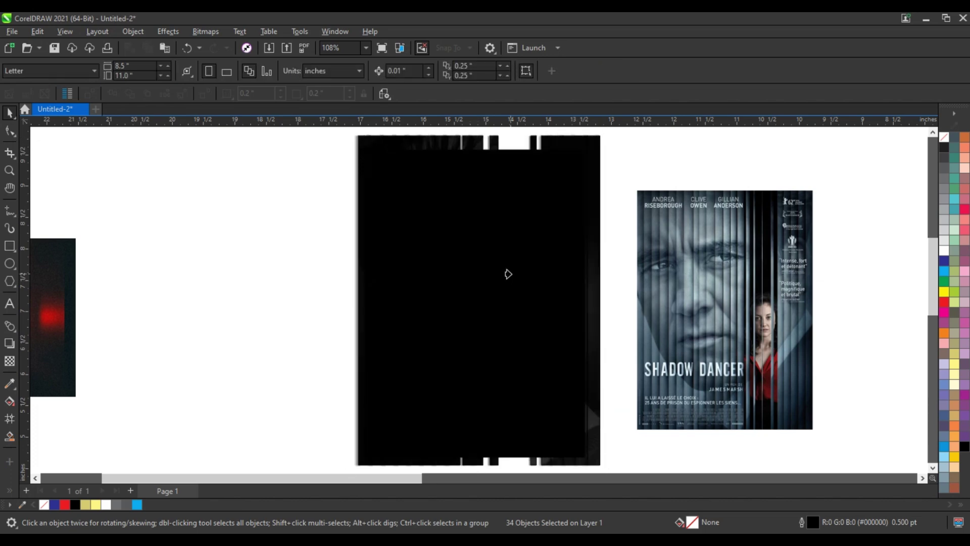
pyautogui.click(297, 280)
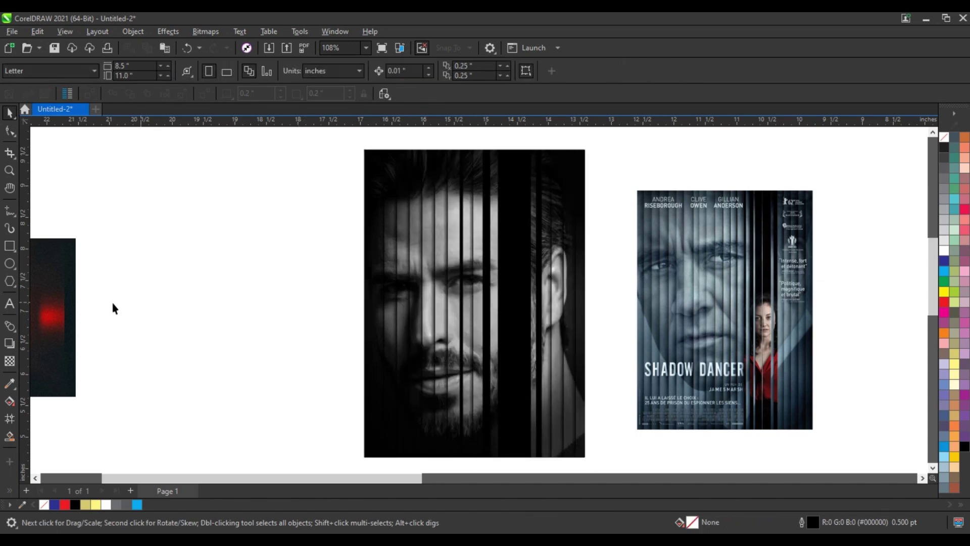
# Place the red EXIT photo inside the striped portrait's PowerClip frame.
pyautogui.moveTo(72, 307); pyautogui.dragTo(234, 313)
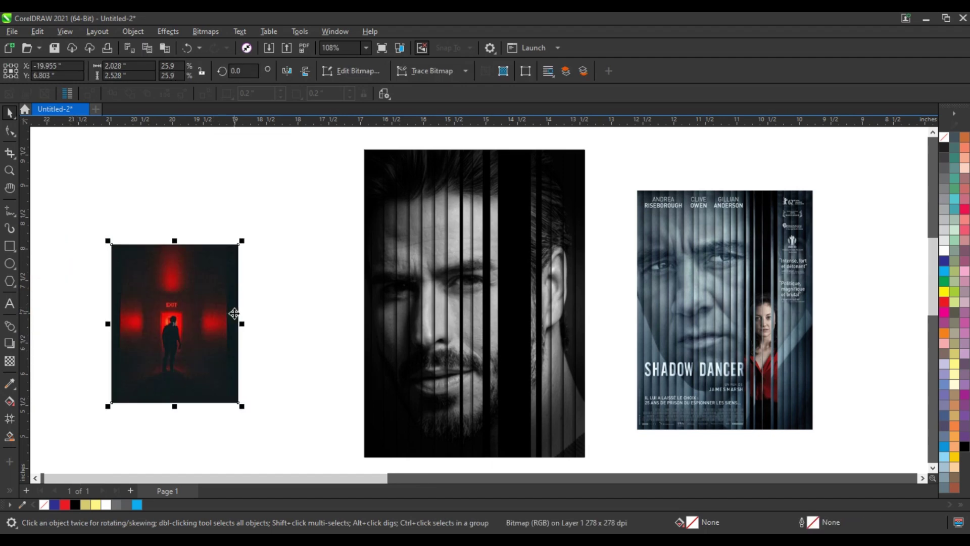
pyautogui.rightClick(234, 313)
pyautogui.click(272, 347)
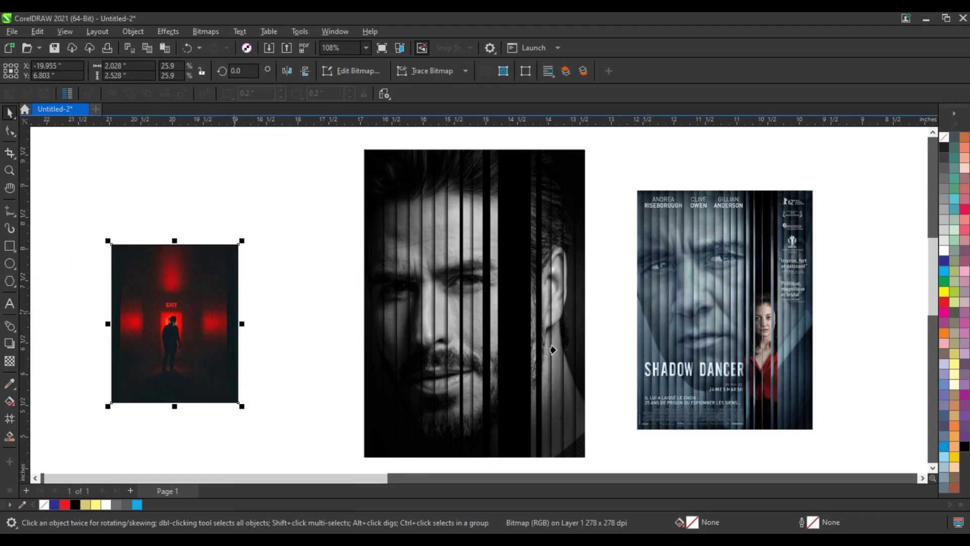
pyautogui.click(516, 330)
# Open the portrait frame's PowerClip contents for editing.
pyautogui.rightClick(518, 329)
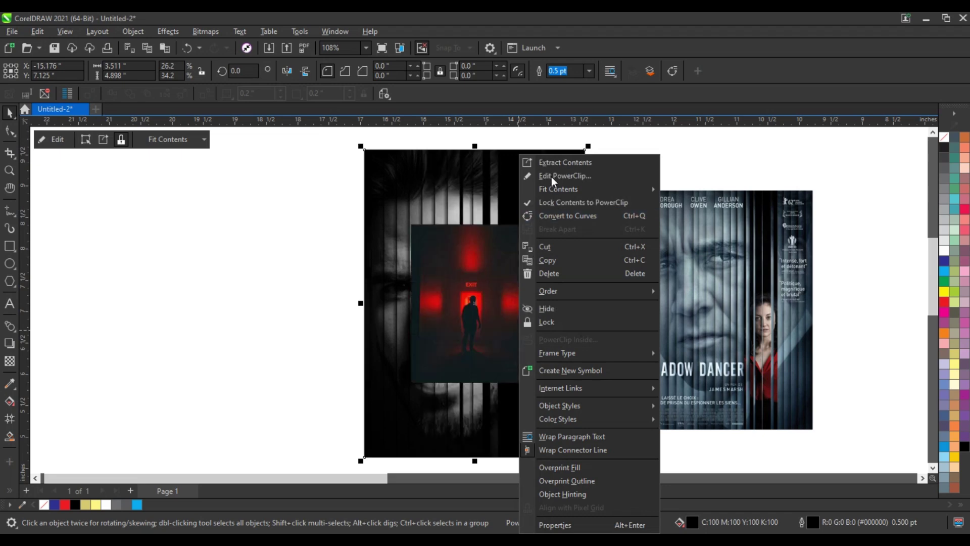
pyautogui.click(551, 177)
pyautogui.click(489, 307)
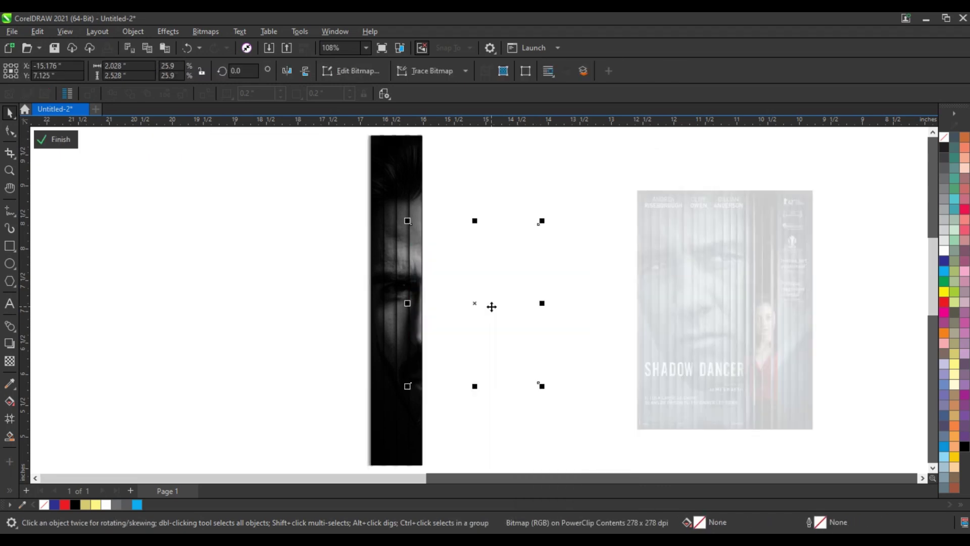
# Scale the red EXIT photo to about 35.6% and fit it into the central stripe gap.
pyautogui.click(492, 306)
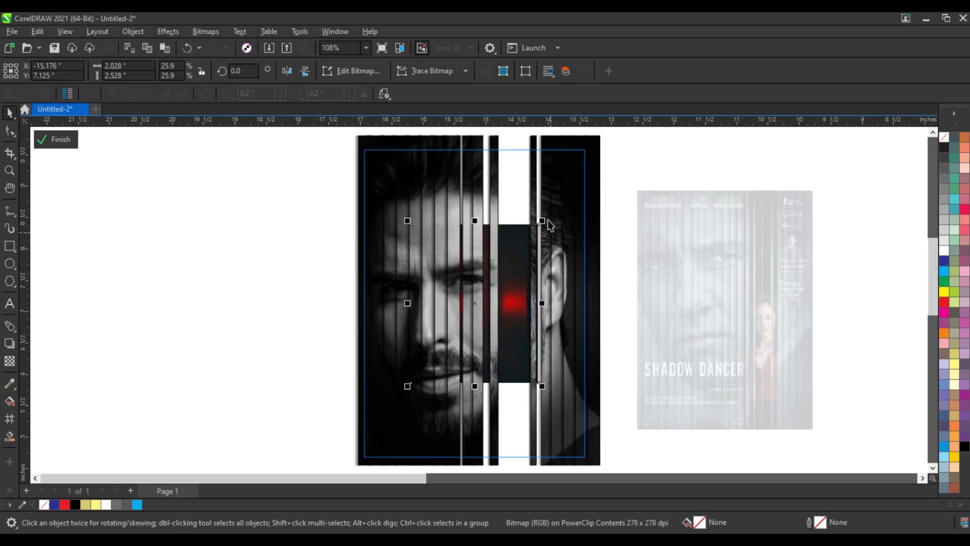
pyautogui.moveTo(548, 220); pyautogui.dragTo(582, 173)
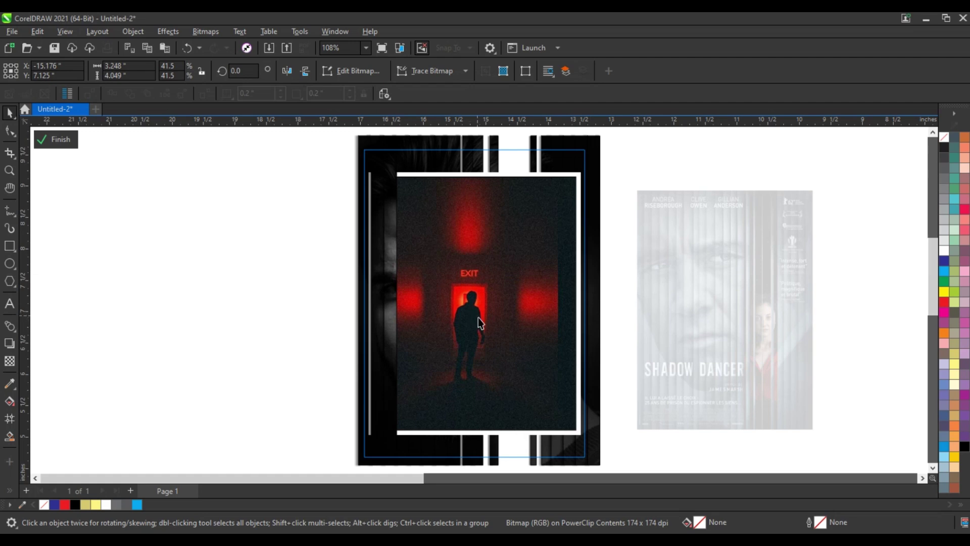
pyautogui.moveTo(478, 317); pyautogui.dragTo(512, 351)
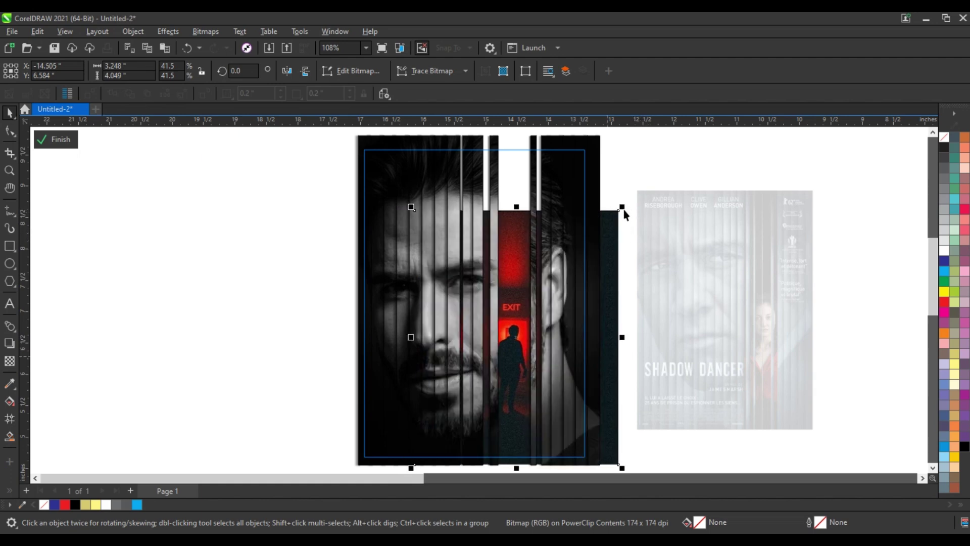
pyautogui.moveTo(621, 206); pyautogui.dragTo(609, 223)
pyautogui.moveTo(619, 331); pyautogui.dragTo(615, 327)
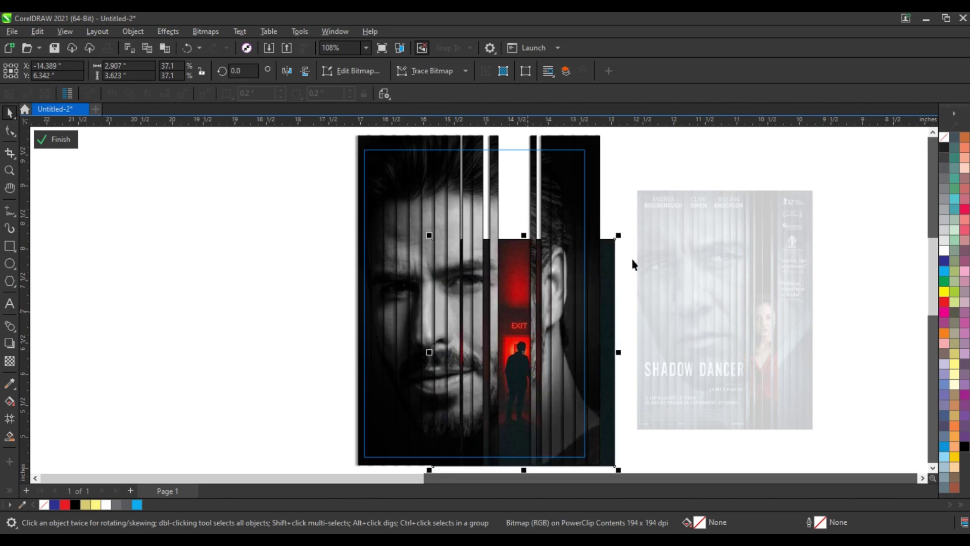
pyautogui.moveTo(620, 236); pyautogui.dragTo(629, 259)
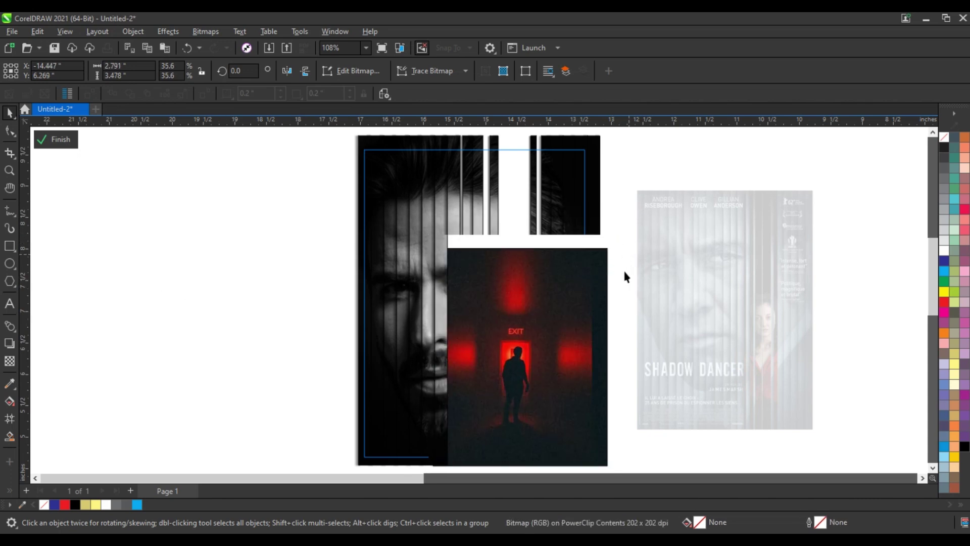
pyautogui.click(10, 361)
# Fade the EXIT photo's top with an upward fountain transparency, then close clip editing.
pyautogui.moveTo(480, 315); pyautogui.dragTo(514, 318)
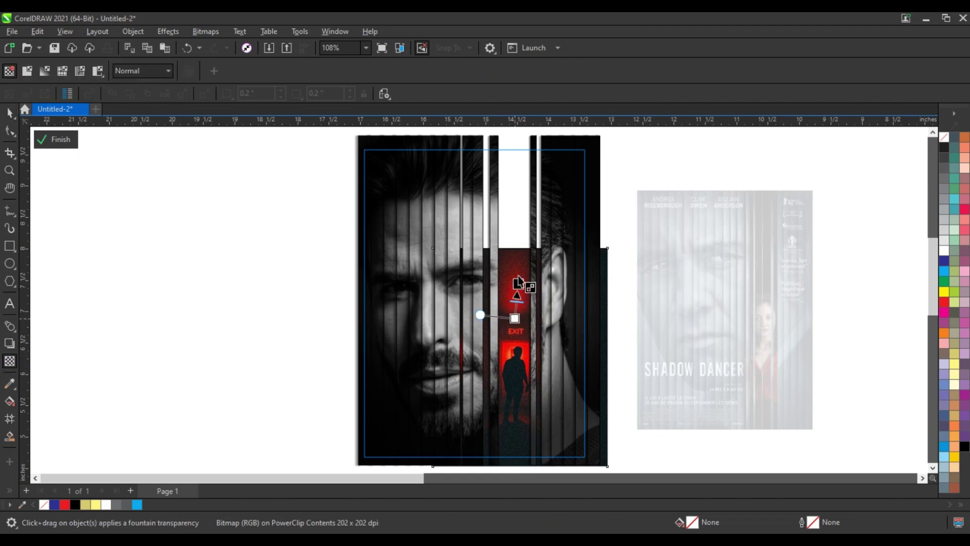
pyautogui.moveTo(518, 281); pyautogui.dragTo(516, 258)
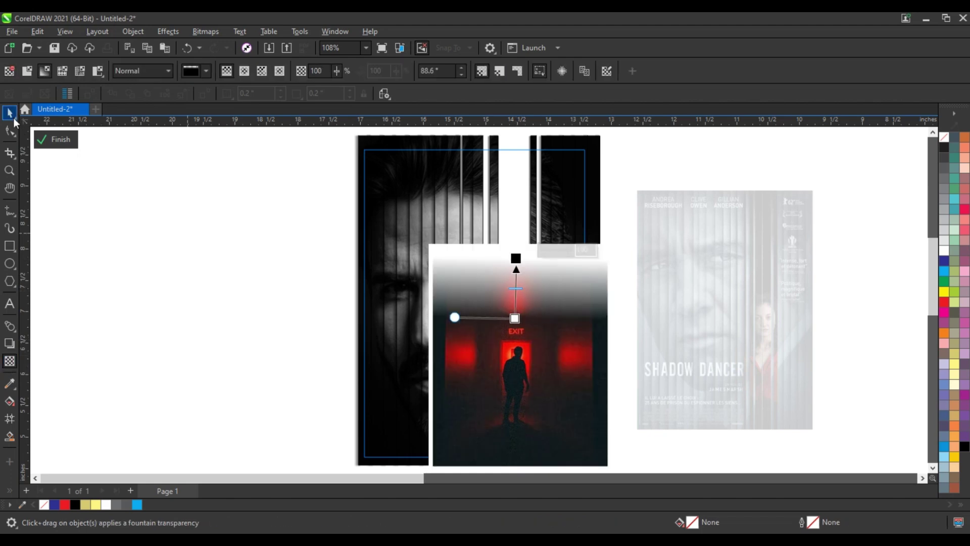
pyautogui.click(64, 142)
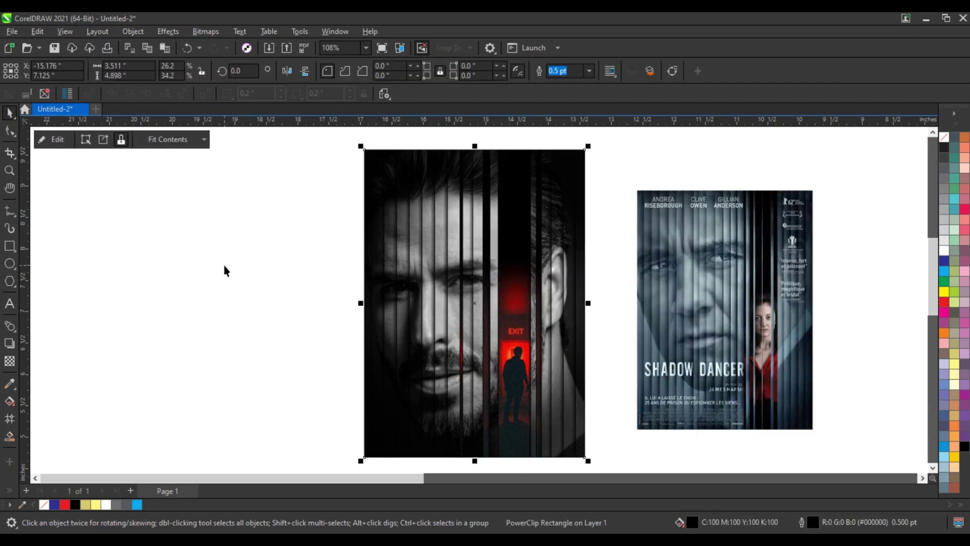
pyautogui.click(224, 270)
pyautogui.click(526, 323)
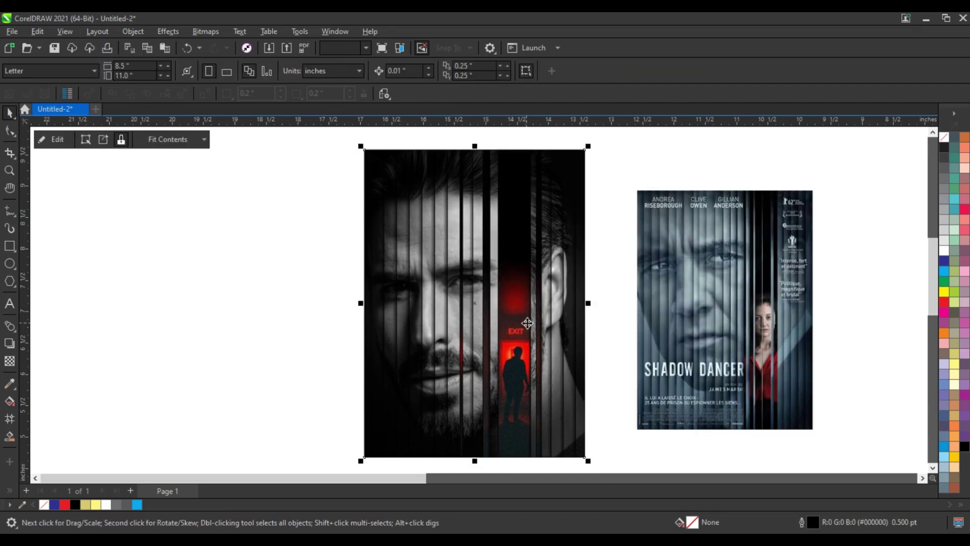
pyautogui.click(271, 265)
# Zoom in on the area around both posters.
pyautogui.press('z')
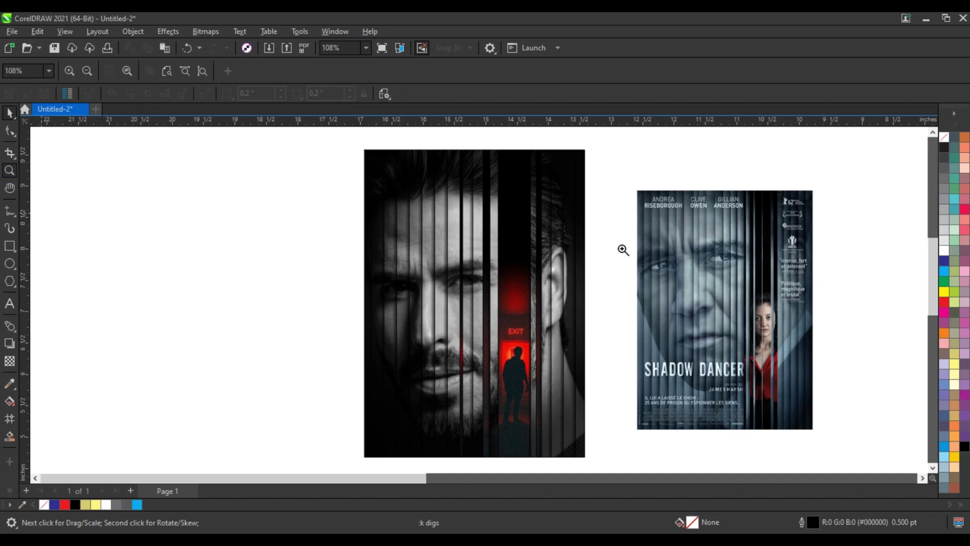
pyautogui.moveTo(312, 149); pyautogui.dragTo(819, 453)
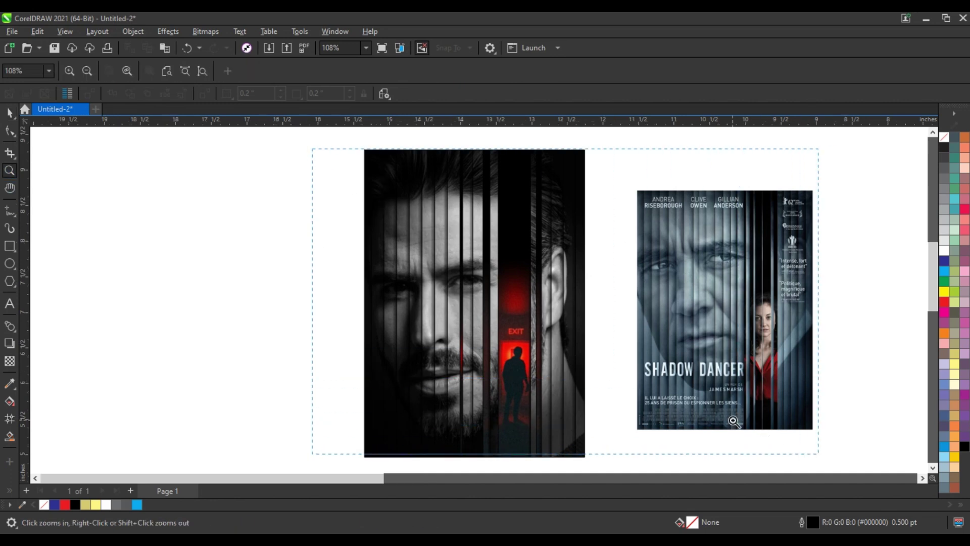
pyautogui.moveTo(733, 421); pyautogui.dragTo(732, 418)
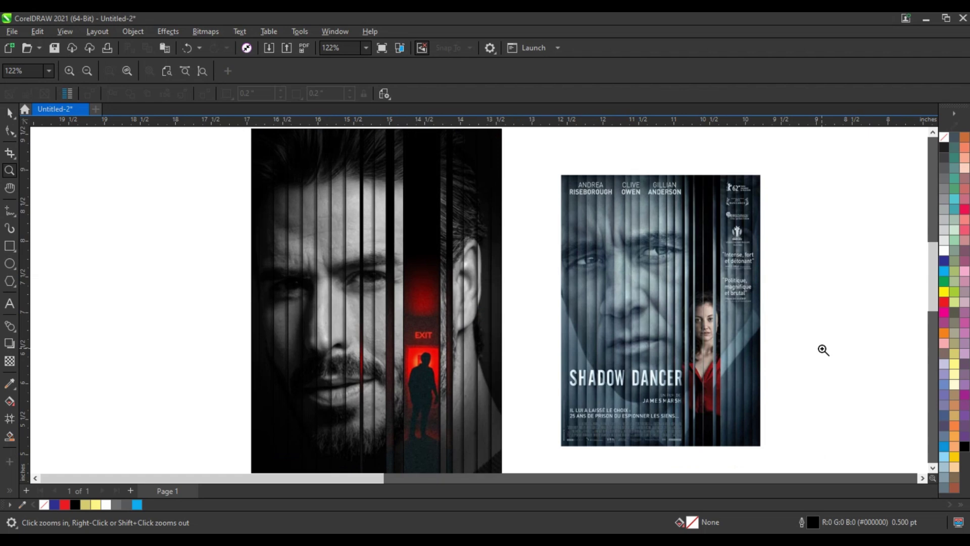
pyautogui.press('space')
# Reopen the portrait's PowerClip, set stripe outlines to No Color, and finish.
pyautogui.rightClick(331, 153)
pyautogui.click(364, 177)
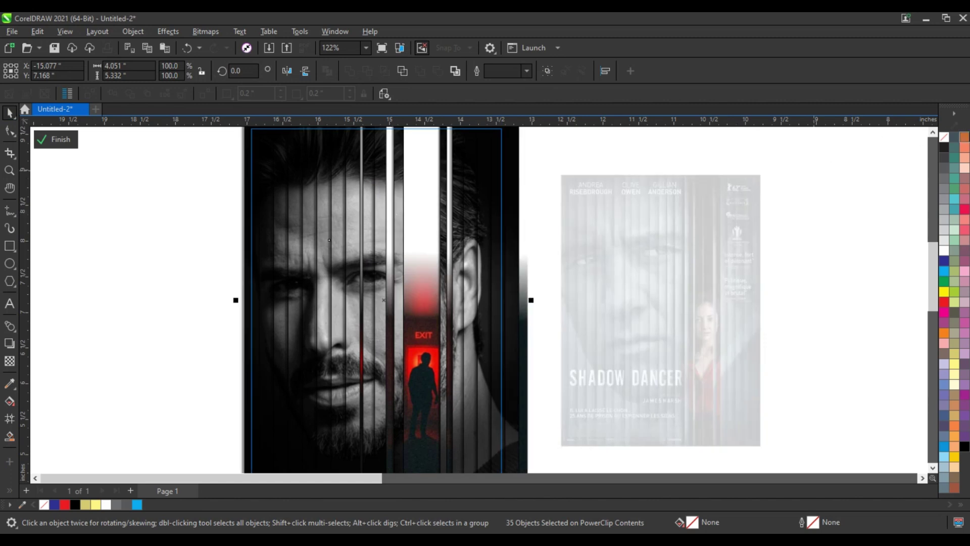
pyautogui.rightClick(944, 137)
pyautogui.click(889, 142)
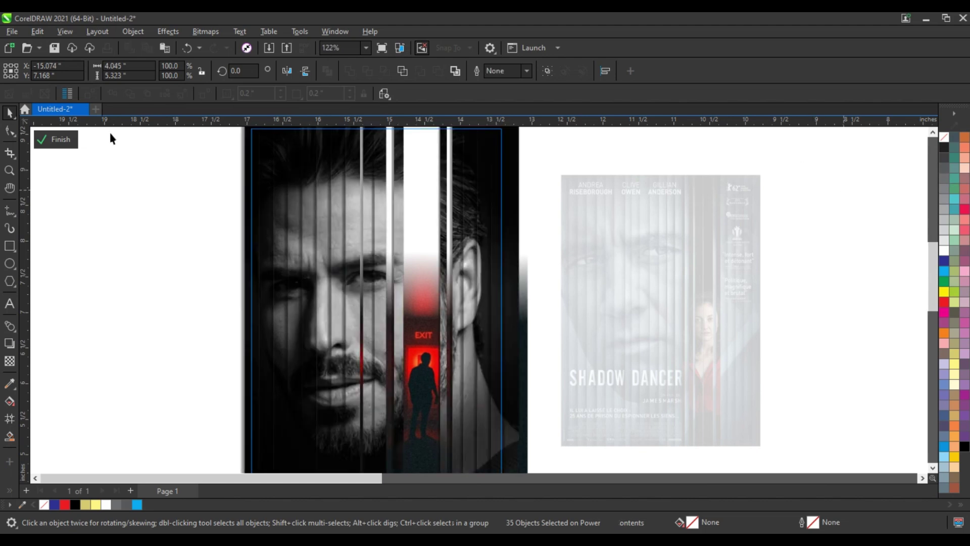
pyautogui.click(64, 144)
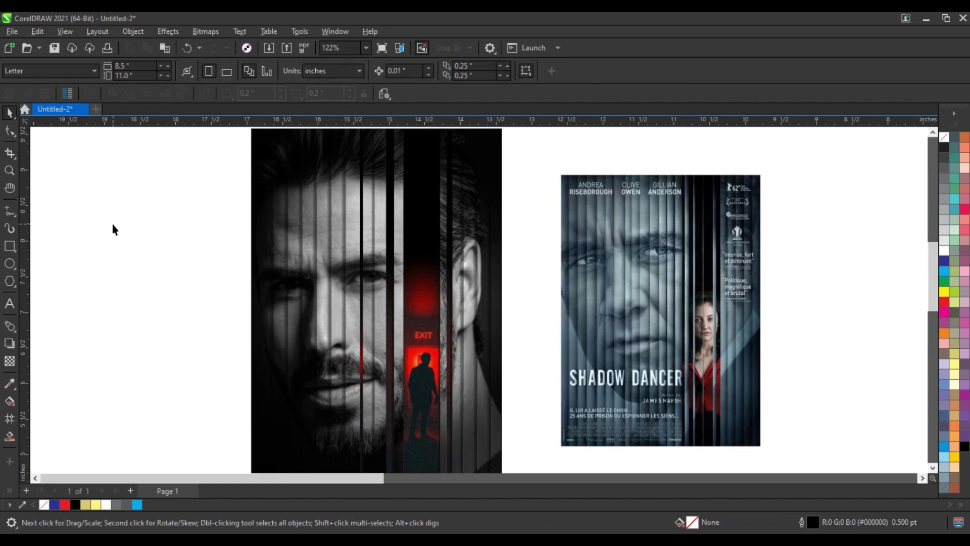
pyautogui.scroll(-1, 113, 229)
pyautogui.click(9, 170)
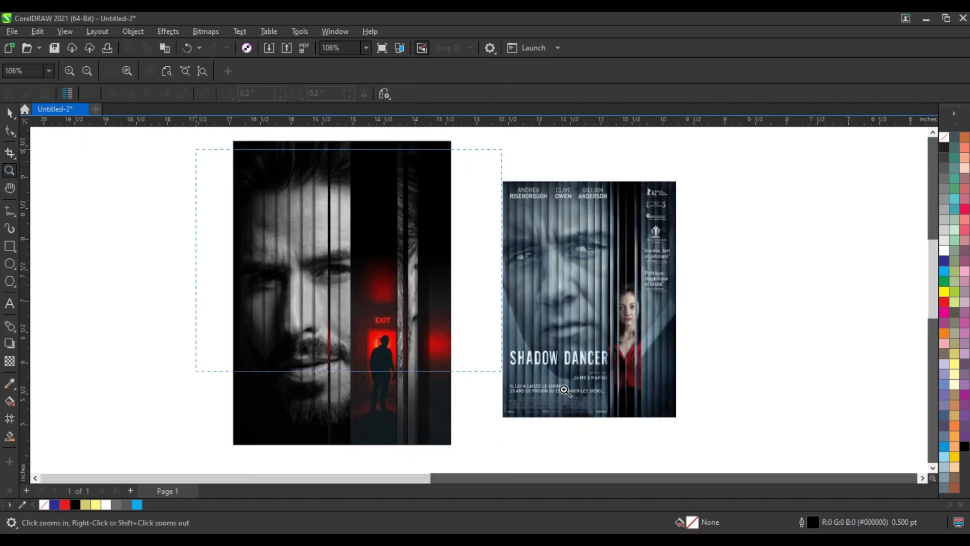
pyautogui.moveTo(564, 390); pyautogui.dragTo(705, 412)
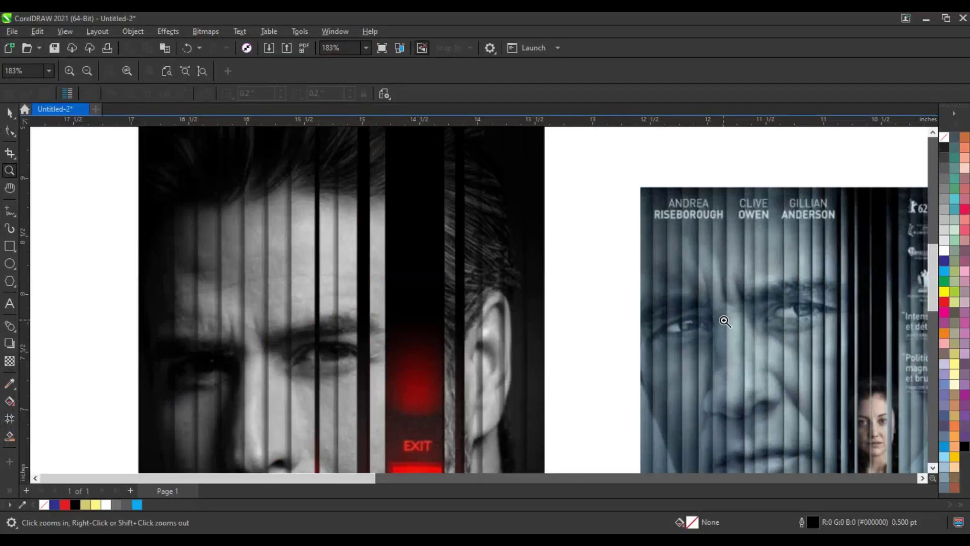
pyautogui.scroll(-1, 391, 269)
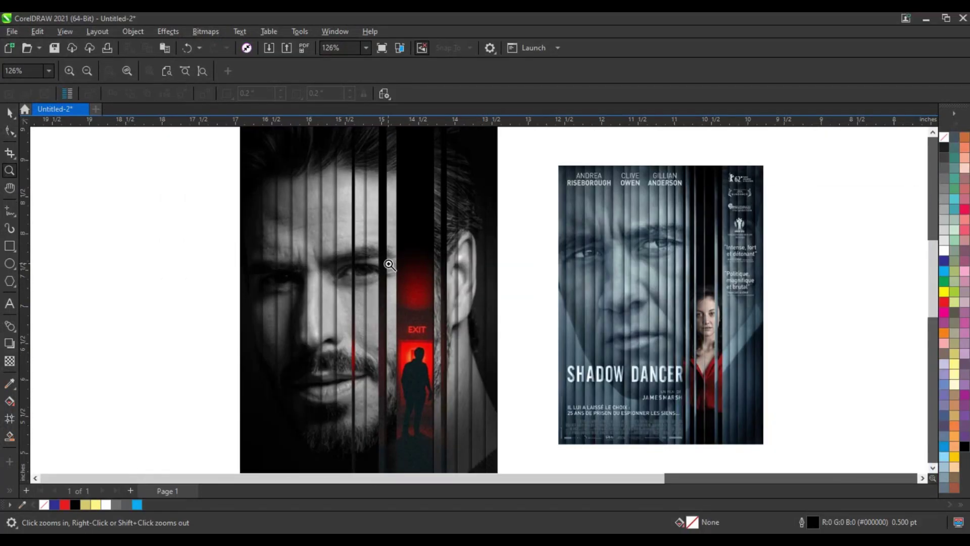
pyautogui.scroll(-1, 391, 269)
pyautogui.scroll(-2, 341, 217)
pyautogui.moveTo(286, 186); pyautogui.dragTo(648, 392)
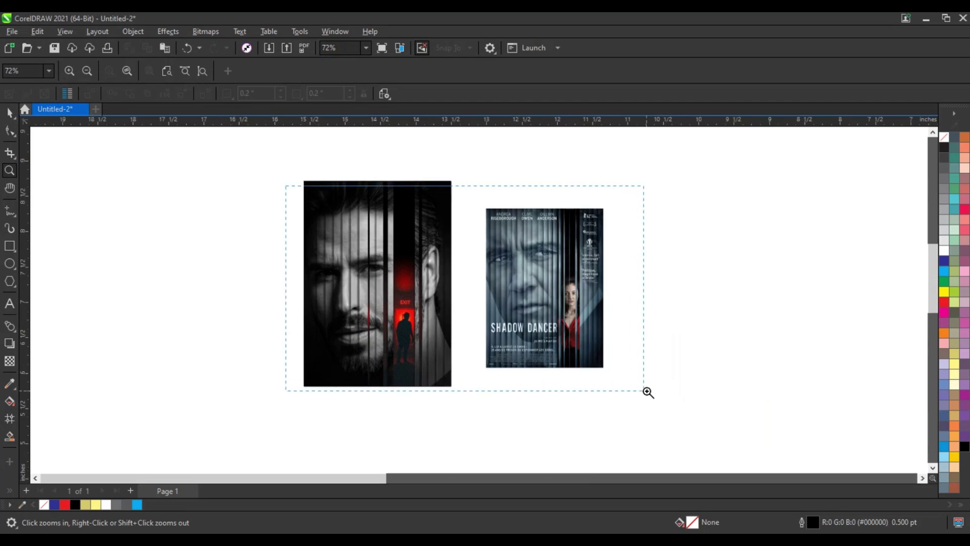
pyautogui.press('space')
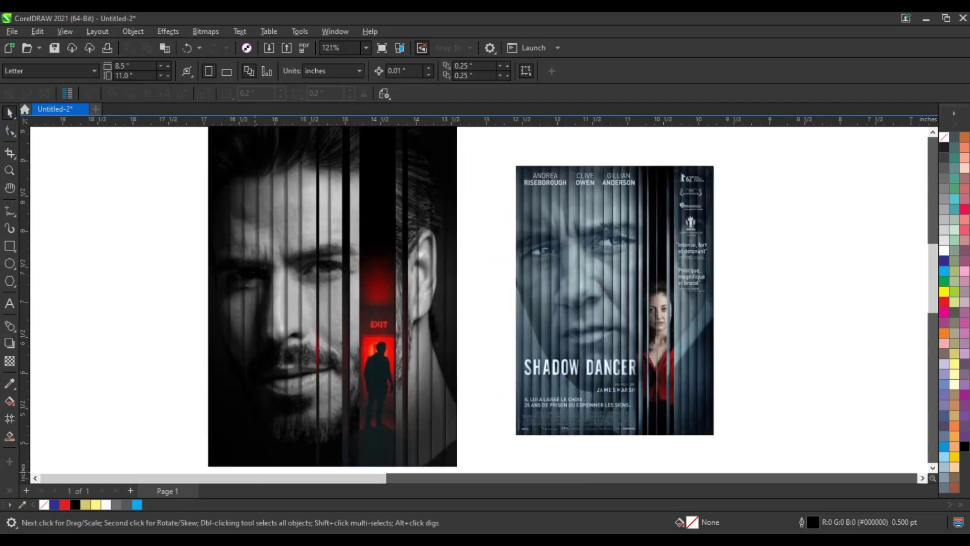